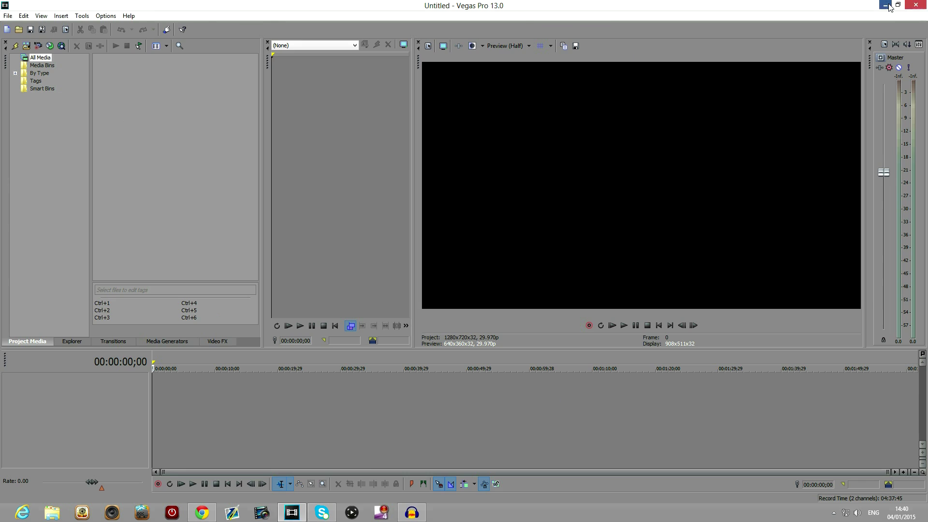
Step: Import Brand new Exquisite Intro.mp4 from the Intros - Outros folder into the project media
left_click(293, 512)
left_click(8, 16)
mouse_move(118, 120)
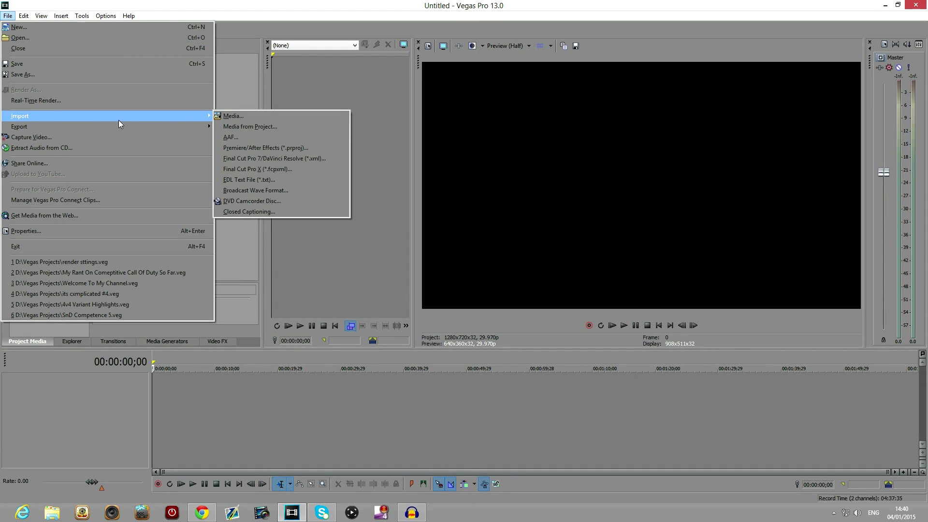
left_click(239, 116)
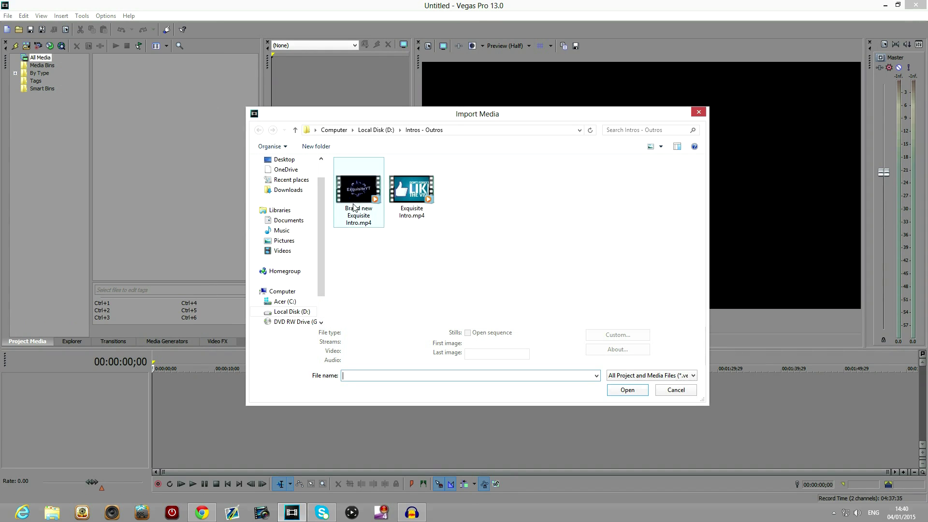
left_click(414, 202)
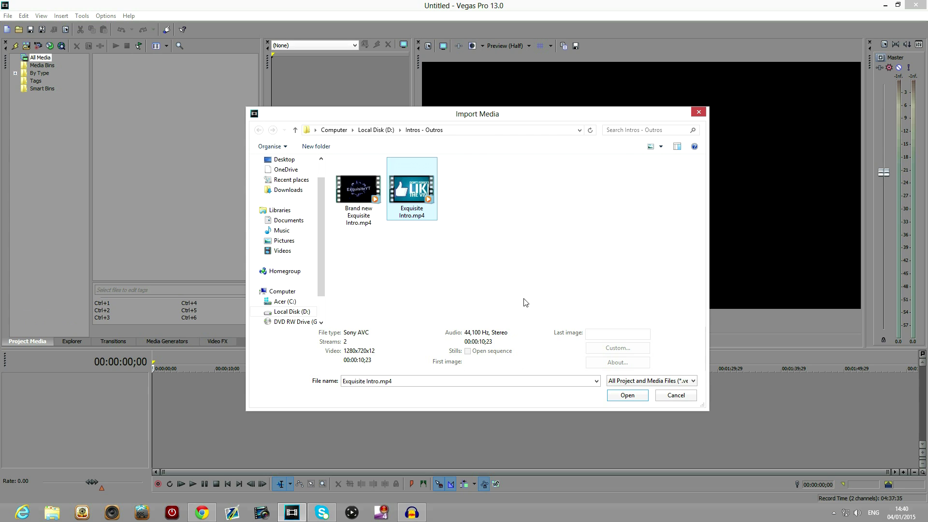
left_click(373, 195)
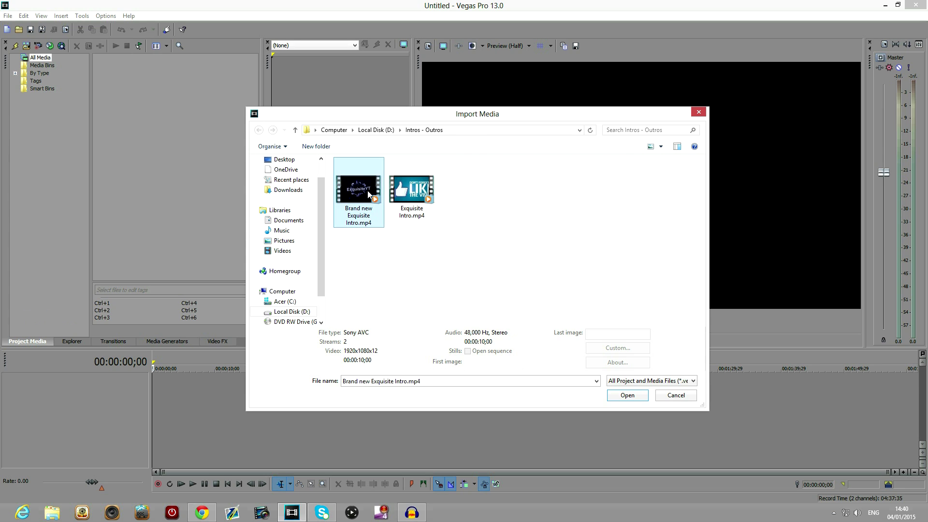
left_click(628, 394)
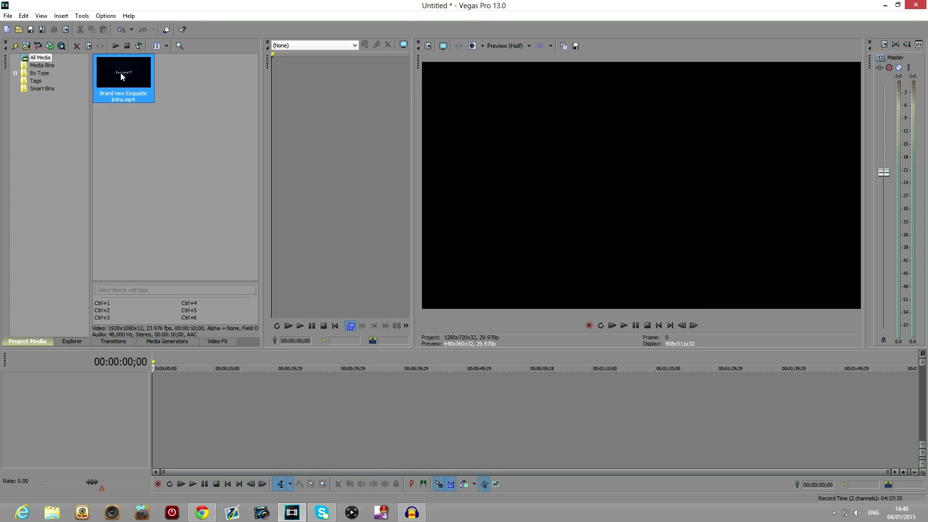
Step: Place the intro clip at the start of the timeline and match the project video settings to it
left_click_drag(118, 71, 158, 392)
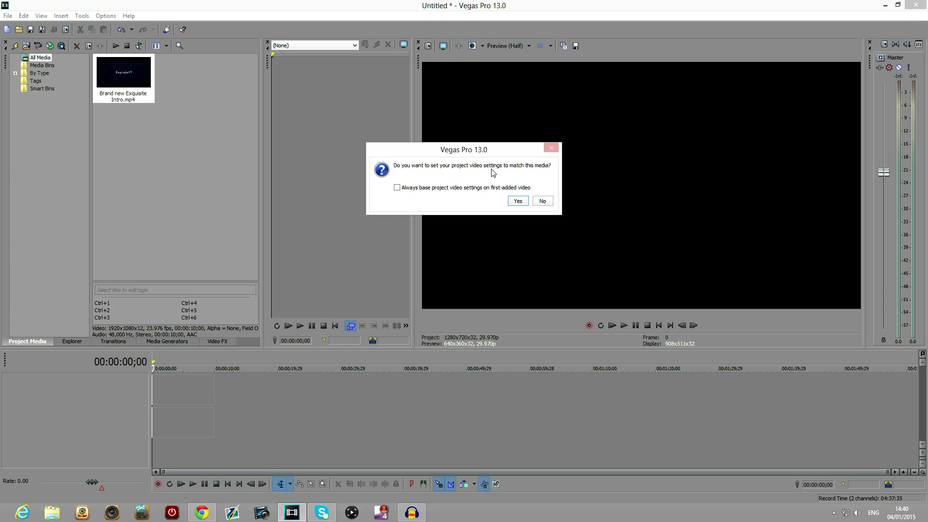
left_click(517, 201)
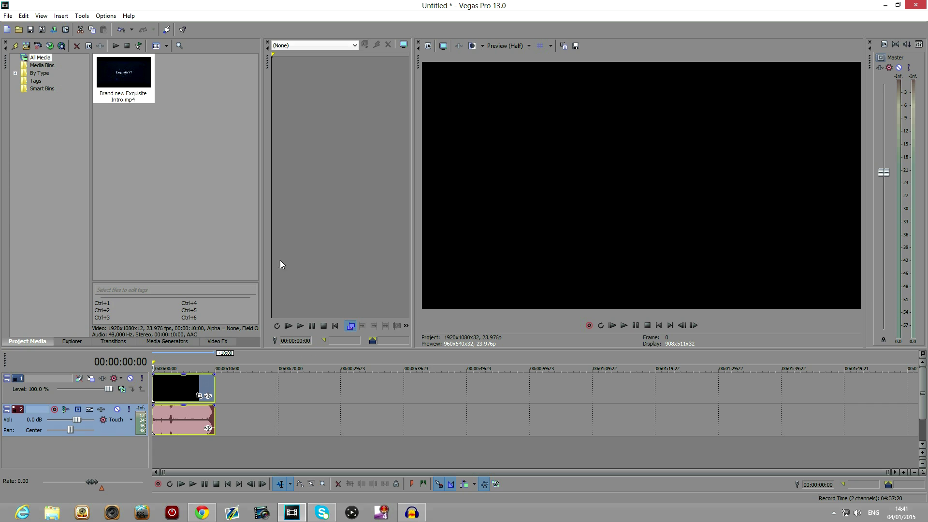
Step: Preview the intro clip at several points along the timeline to examine its animation
left_click(175, 379)
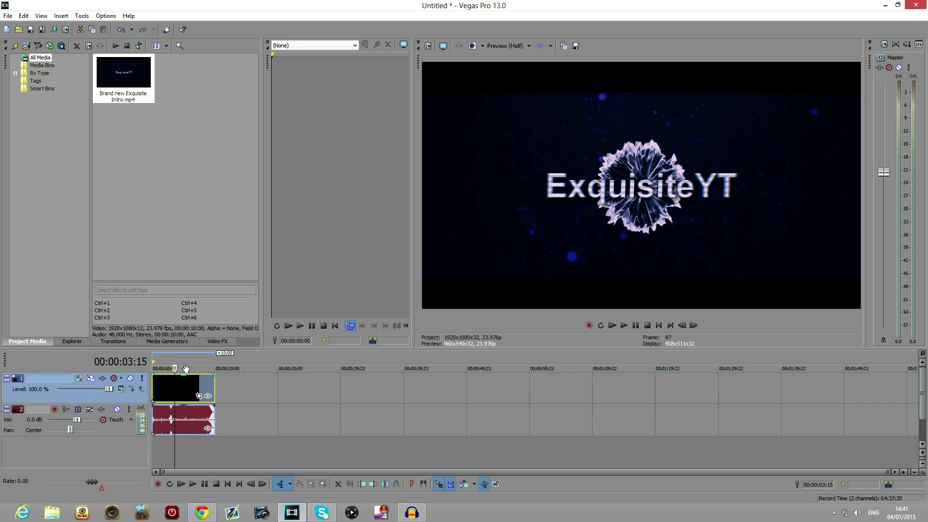
left_click(193, 380)
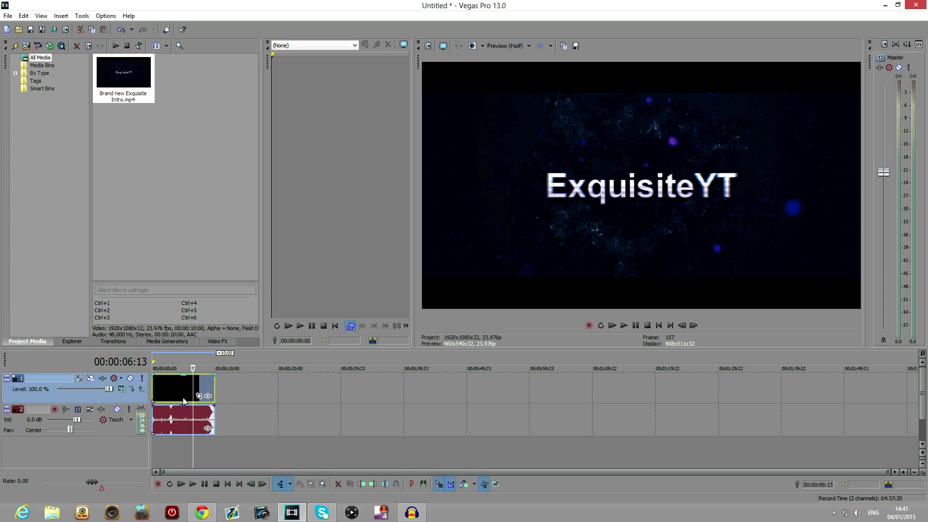
left_click(186, 379)
left_click(176, 380)
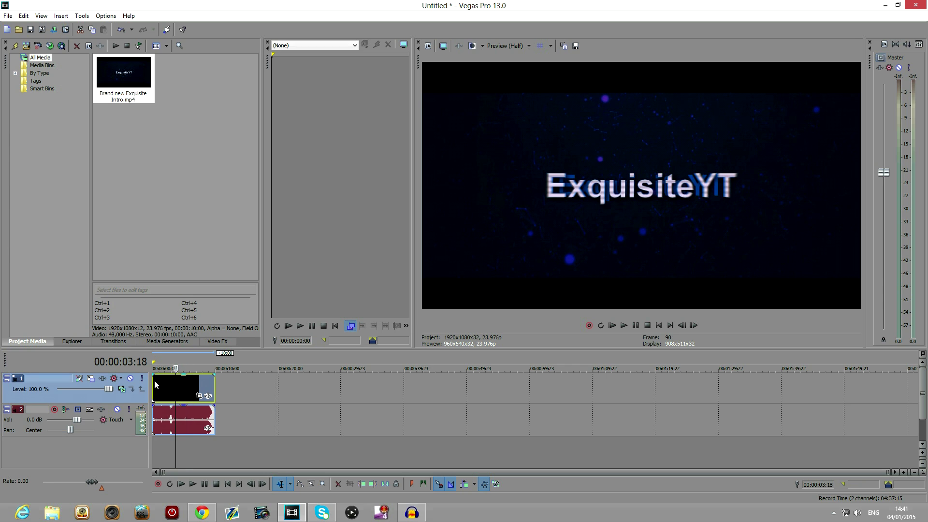
left_click(164, 395)
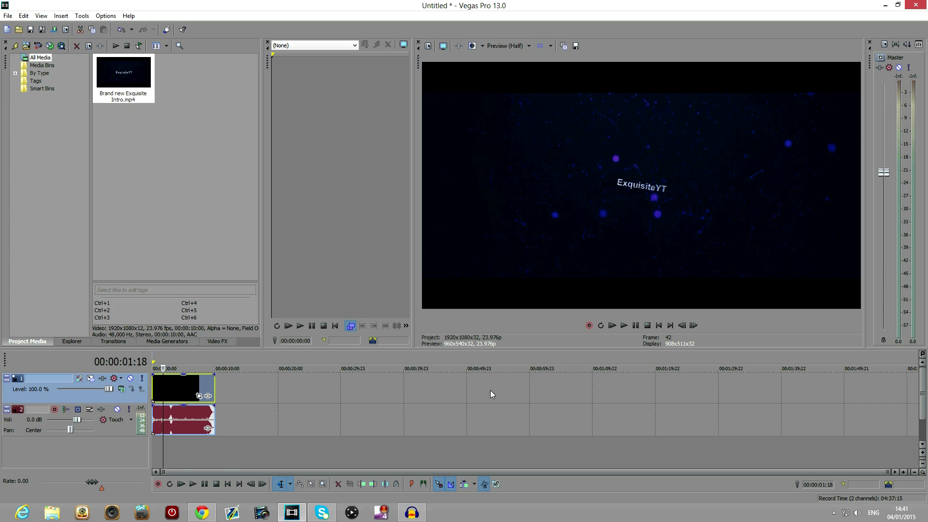
left_click(172, 384)
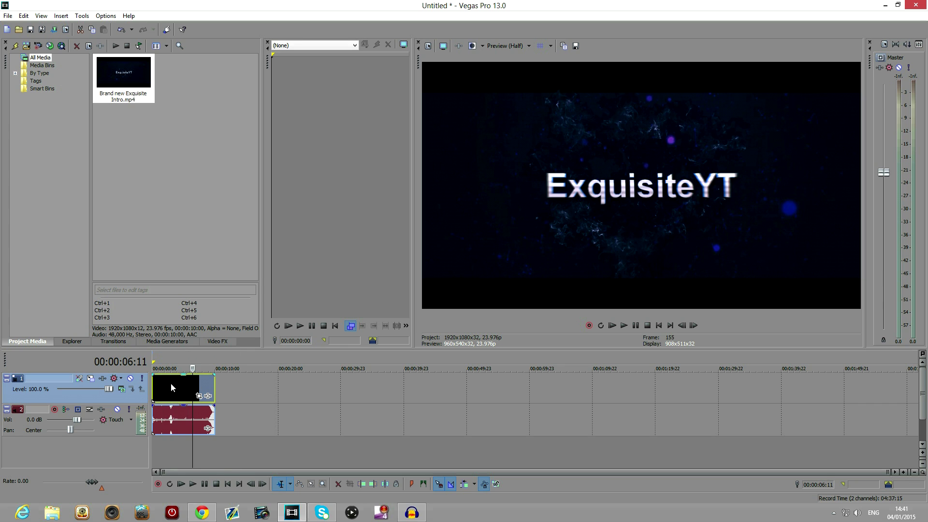
left_click(163, 383)
left_click(174, 384)
left_click(192, 383)
left_click(222, 385)
left_click(176, 382)
left_click(164, 384)
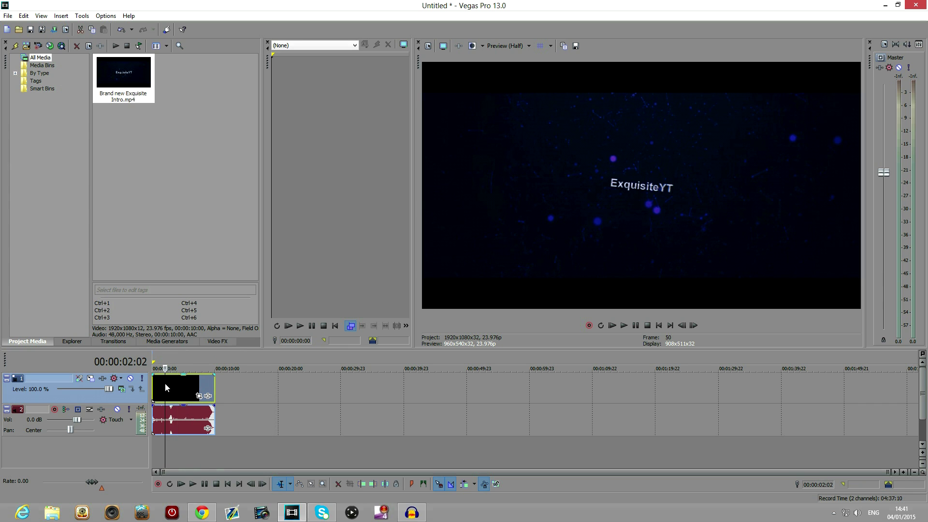
left_click(159, 384)
left_click(164, 384)
left_click(169, 382)
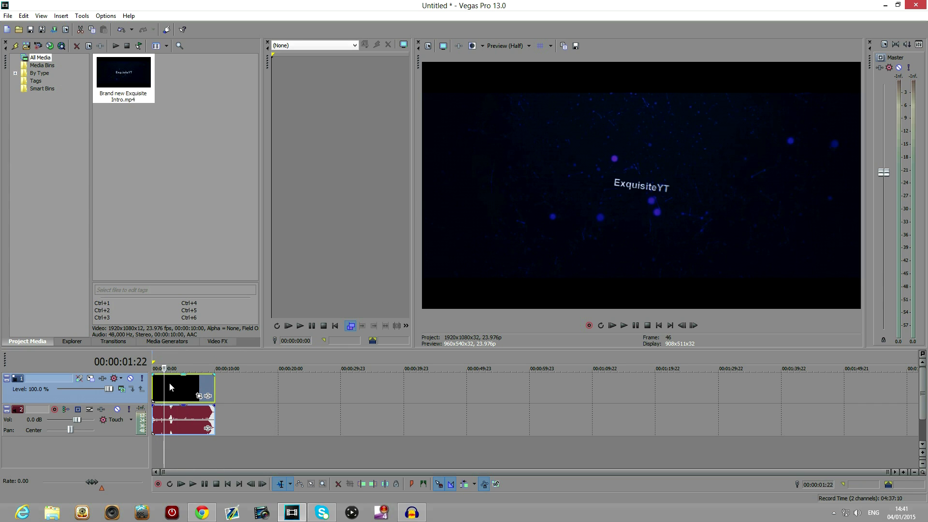
left_click(184, 382)
left_click(166, 384)
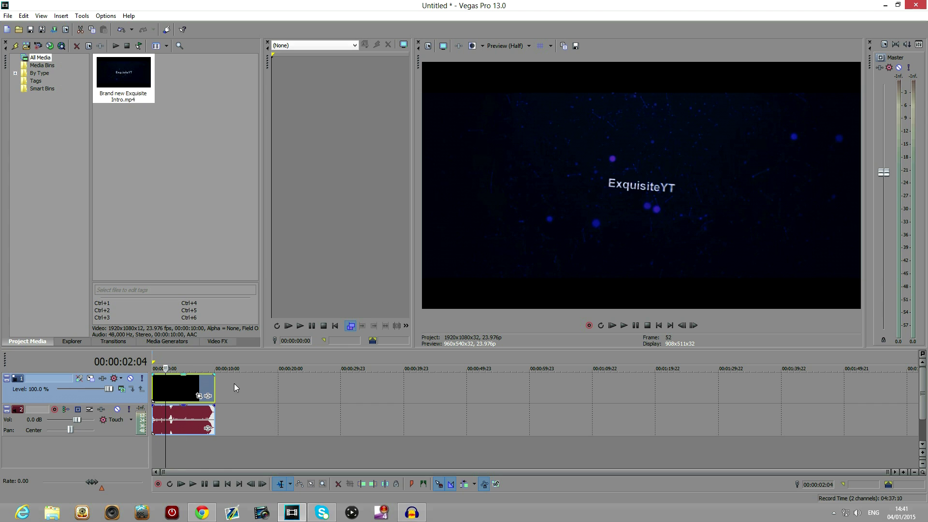
Step: Disable resampling in the properties of the intro video event on the timeline
right_click(182, 388)
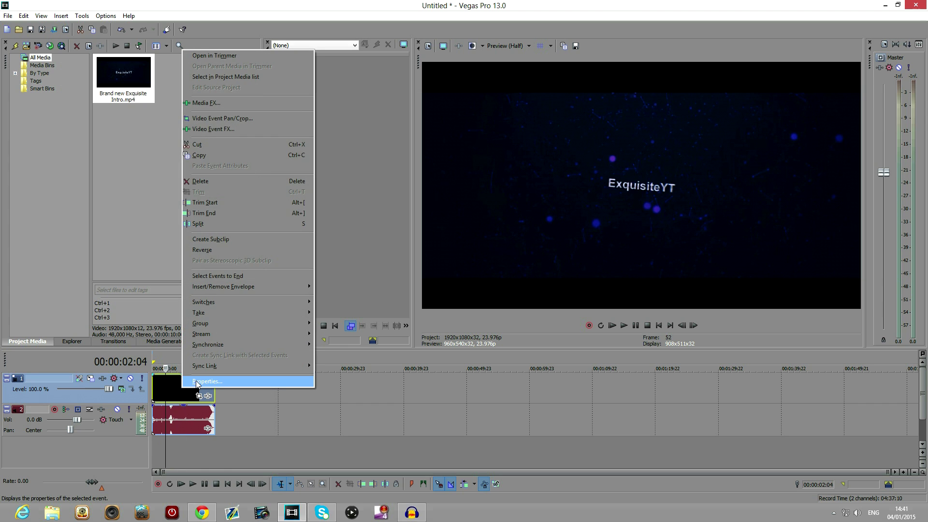
left_click(176, 387)
right_click(183, 388)
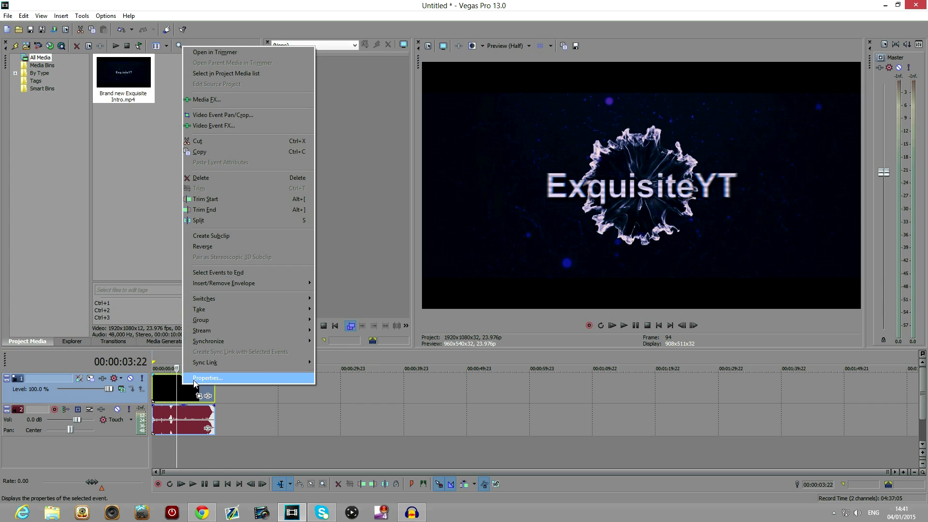
left_click(222, 378)
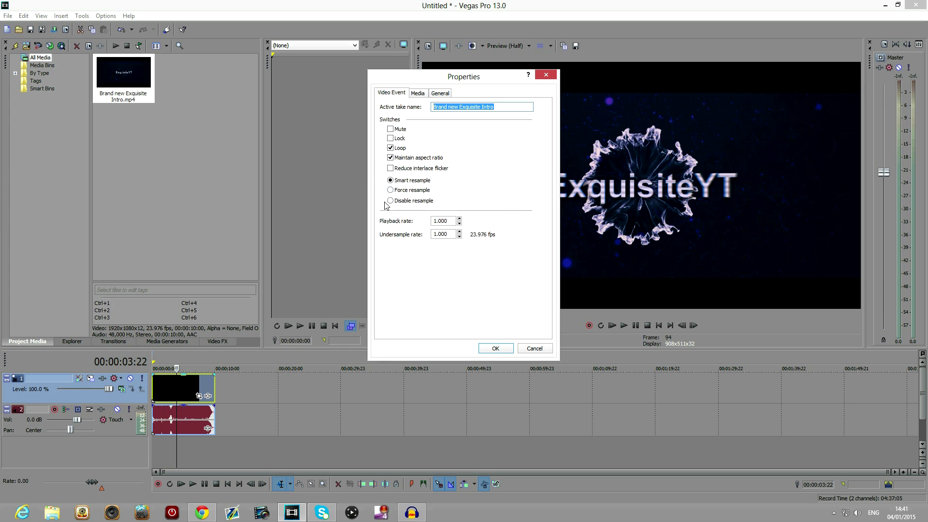
left_click(409, 201)
left_click_drag(491, 77, 326, 83)
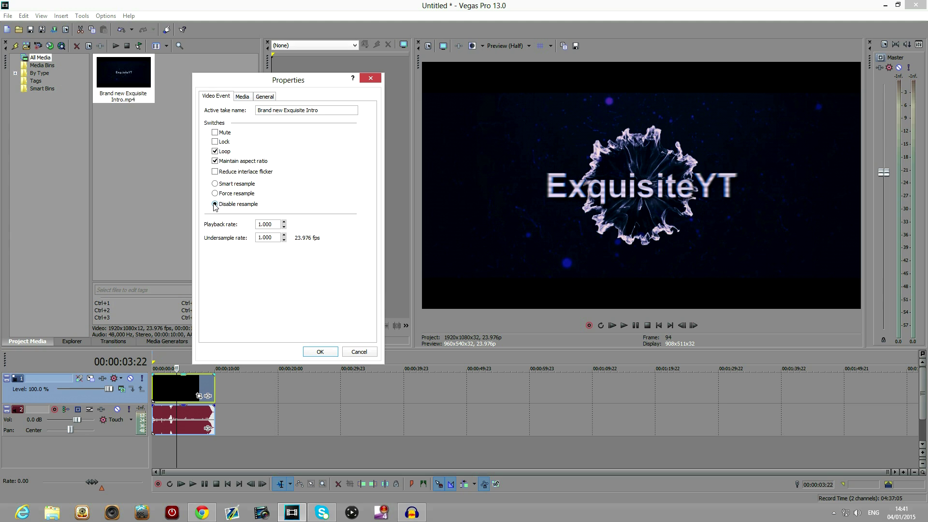
left_click(215, 161)
left_click(227, 163)
left_click(214, 161)
left_click(320, 351)
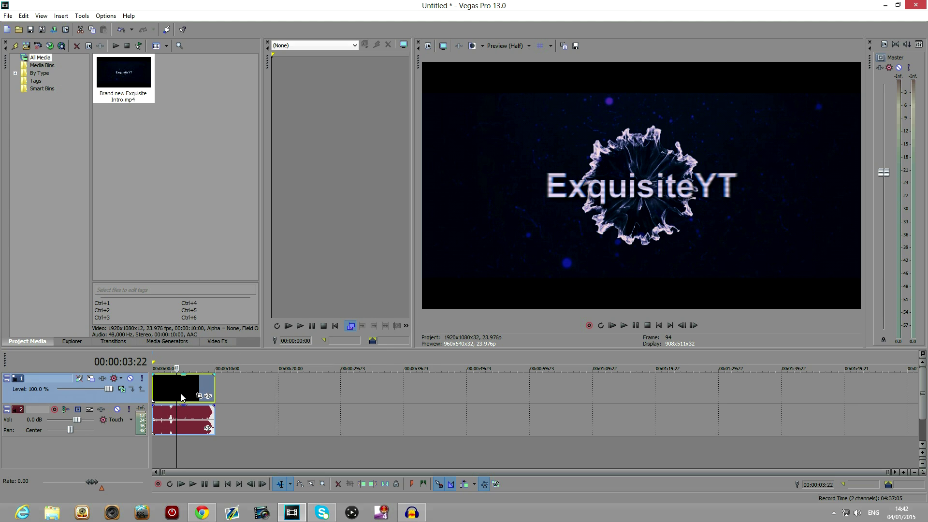
Step: Open the project video properties and select the HDV 720-30p (1280x720, 29.970 fps) template
left_click(178, 396)
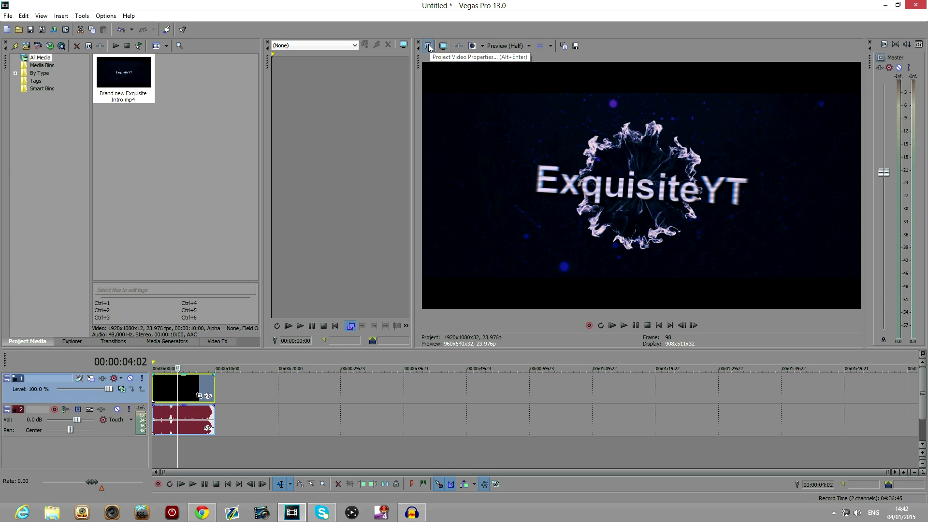
left_click(429, 47)
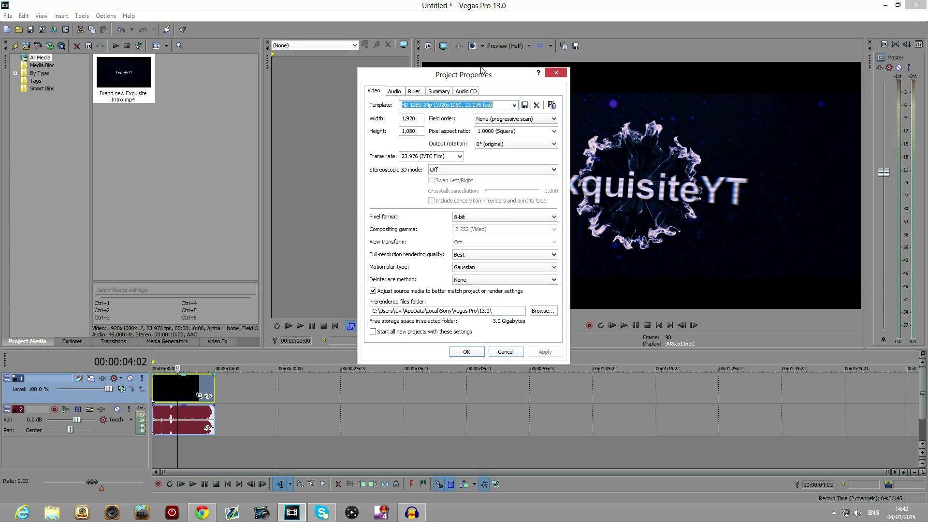
mouse_move(418, 74)
left_mouse_down()
mouse_move(504, 46)
mouse_move(460, 73)
mouse_move(407, 78)
left_mouse_up()
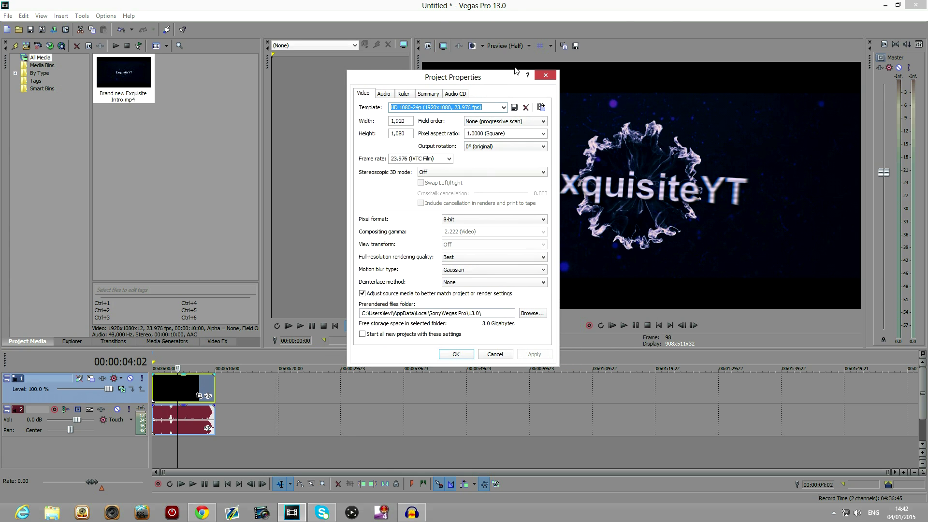
left_click(503, 107)
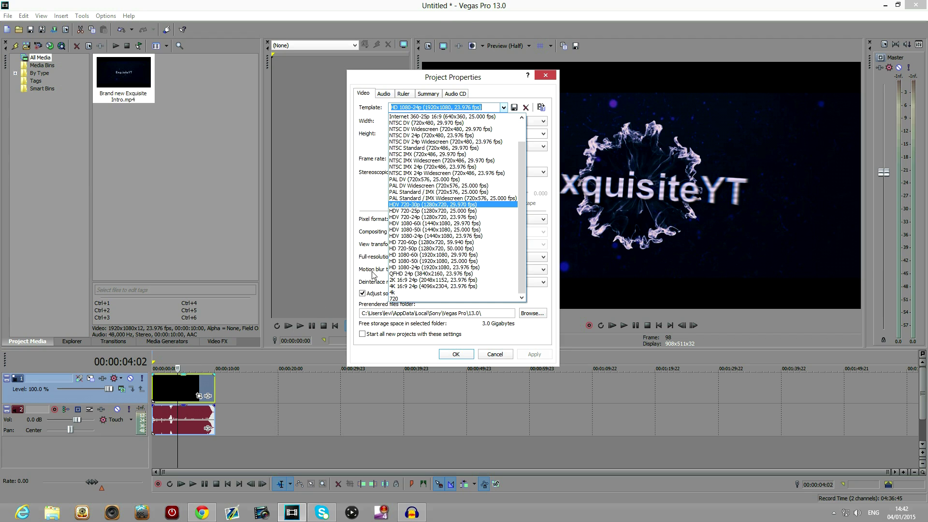
left_click(506, 356)
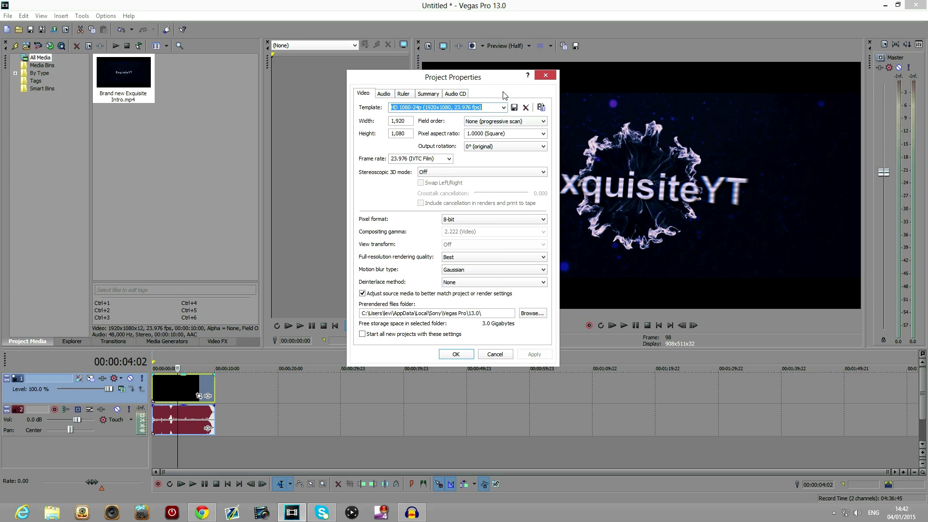
left_click(504, 107)
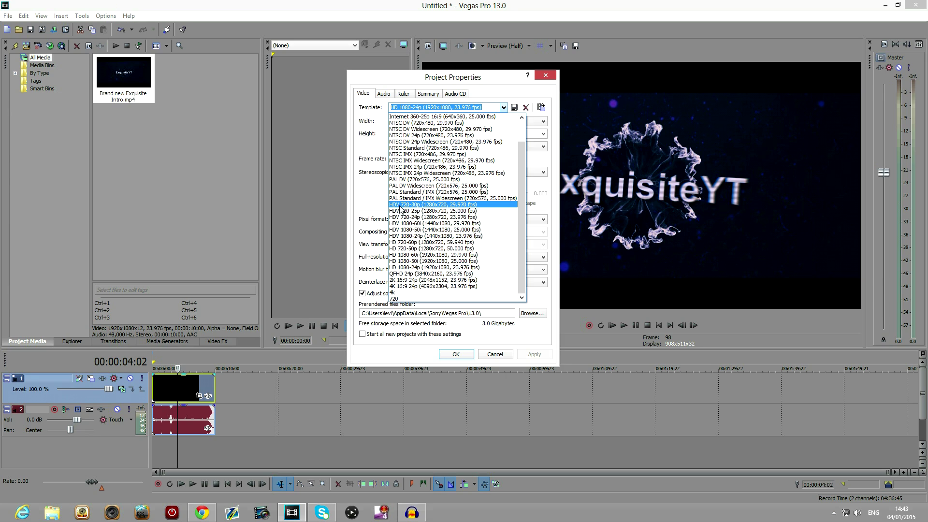
left_click(443, 208)
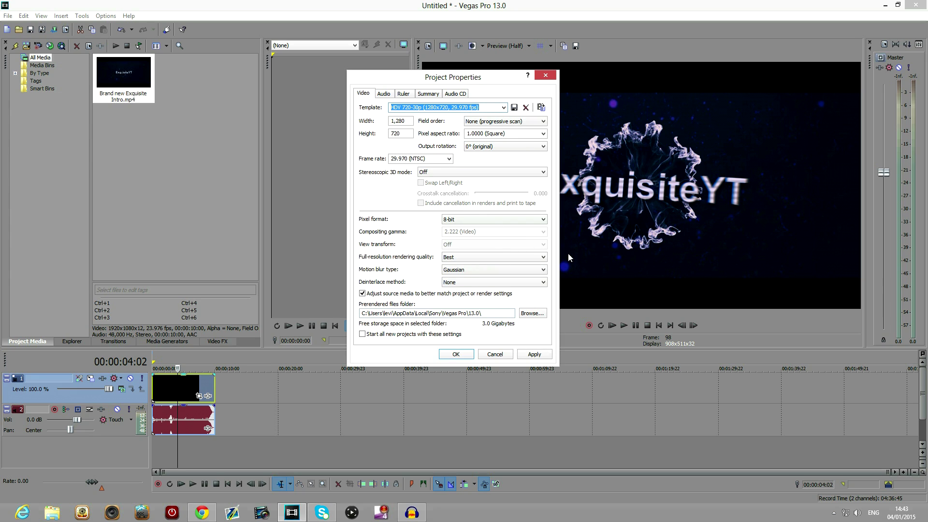
Step: Check the project's frame size and choose None (progressive scan) as field order and 0° (original) as output rotation
left_click(408, 122)
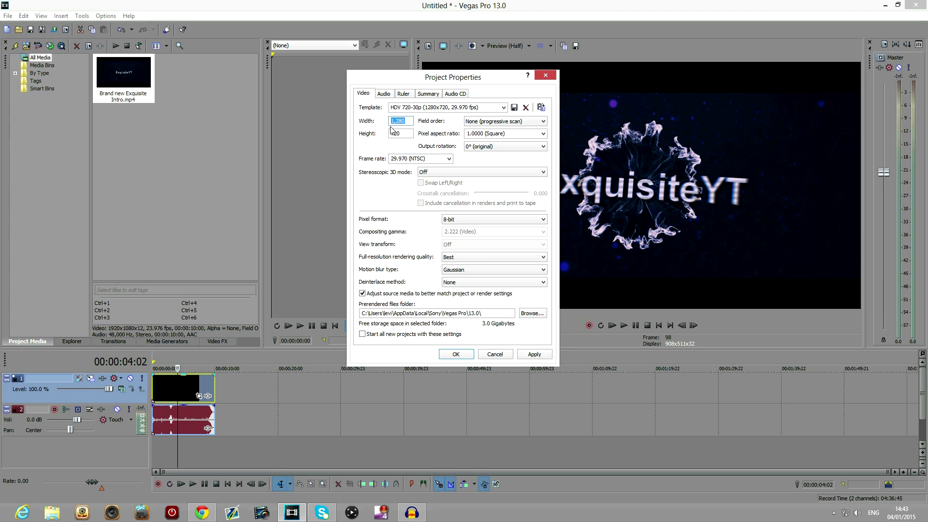
left_click_drag(407, 136, 381, 135)
left_click_drag(406, 121, 377, 145)
left_click(479, 121)
left_click(481, 129)
left_click(481, 121)
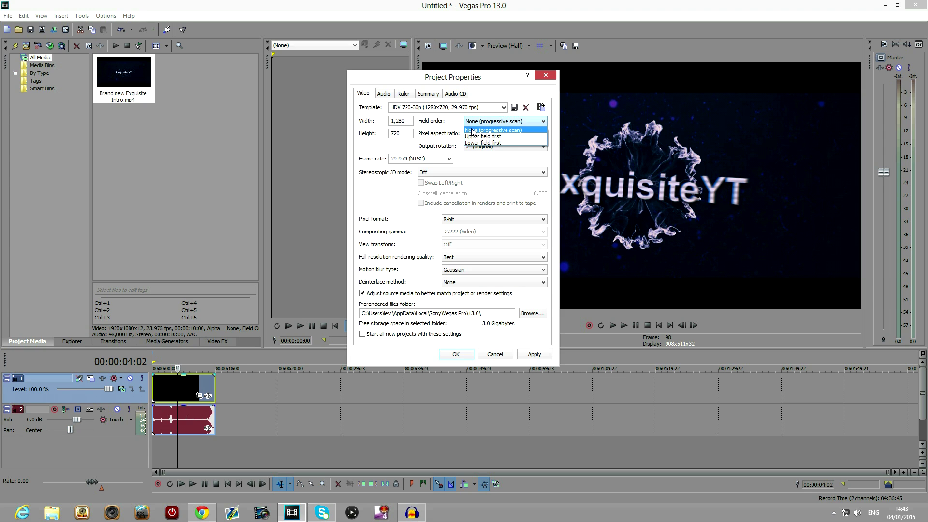
left_click(472, 131)
left_click(506, 146)
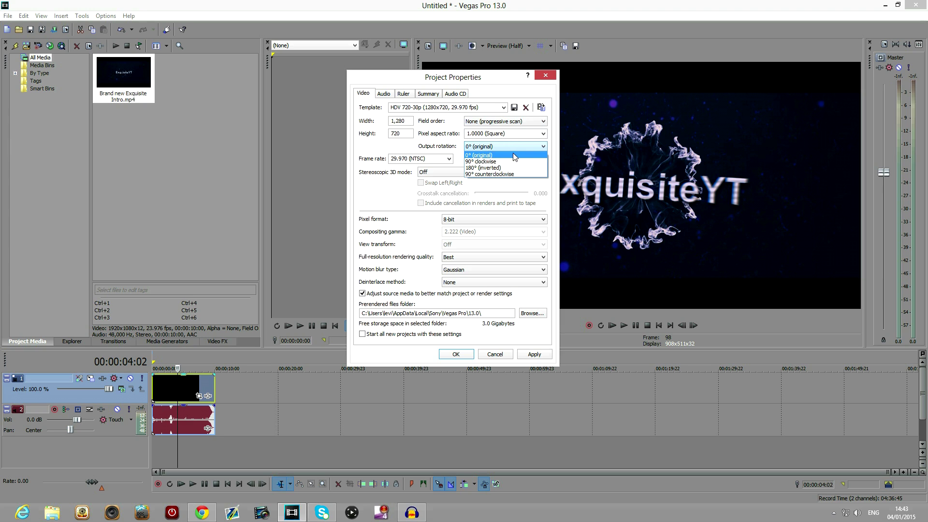
left_click(500, 155)
Step: Apply a 90° clockwise output rotation to the project
left_click(499, 147)
left_click(497, 161)
left_click(535, 354)
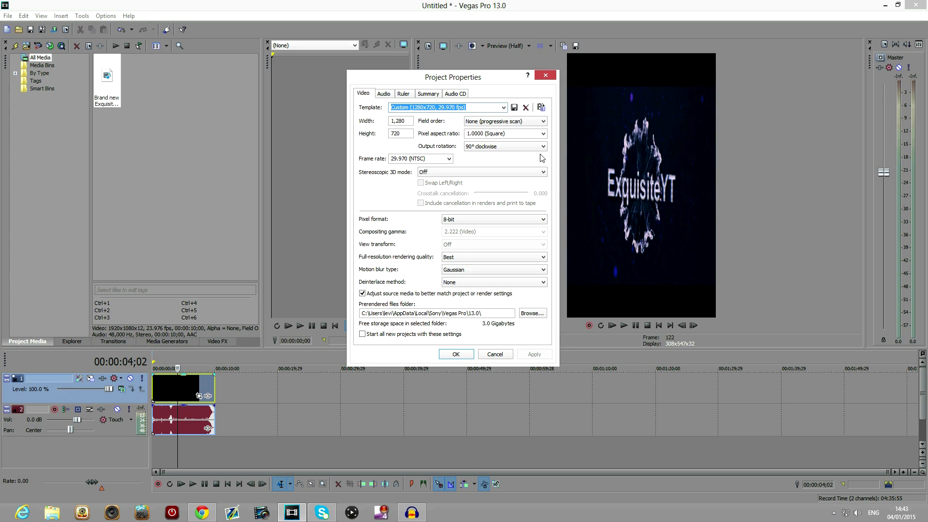
Step: Apply an output rotation of 0° (original) to the project and select the 29.970 (NTSC) frame rate
left_click(543, 147)
left_click(503, 153)
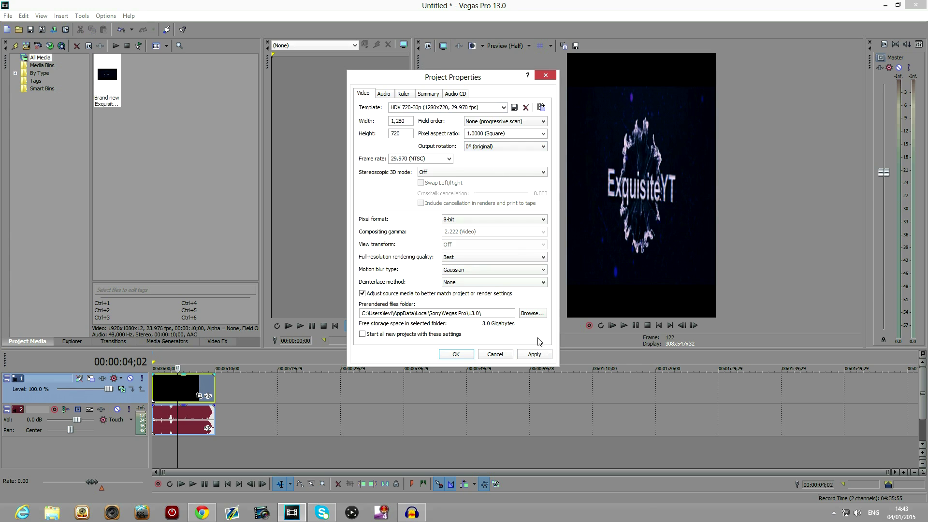
left_click(534, 354)
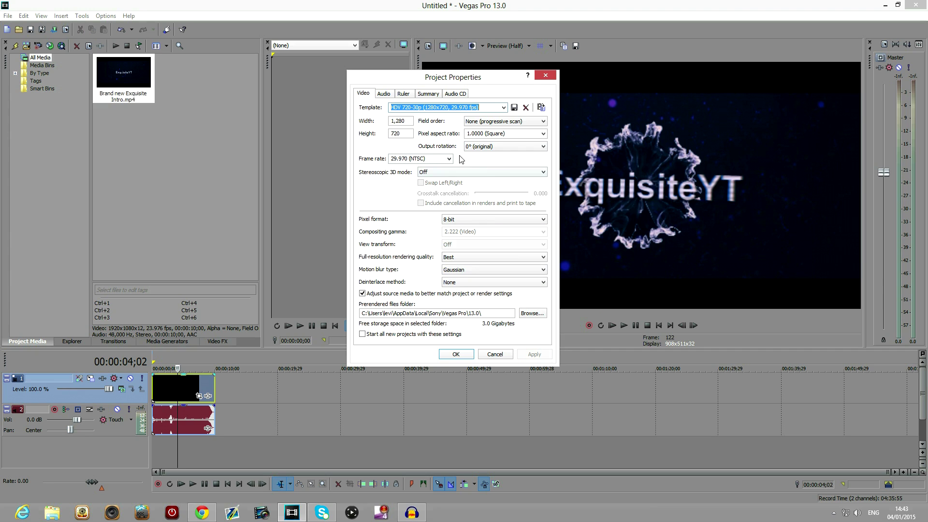
left_click(449, 159)
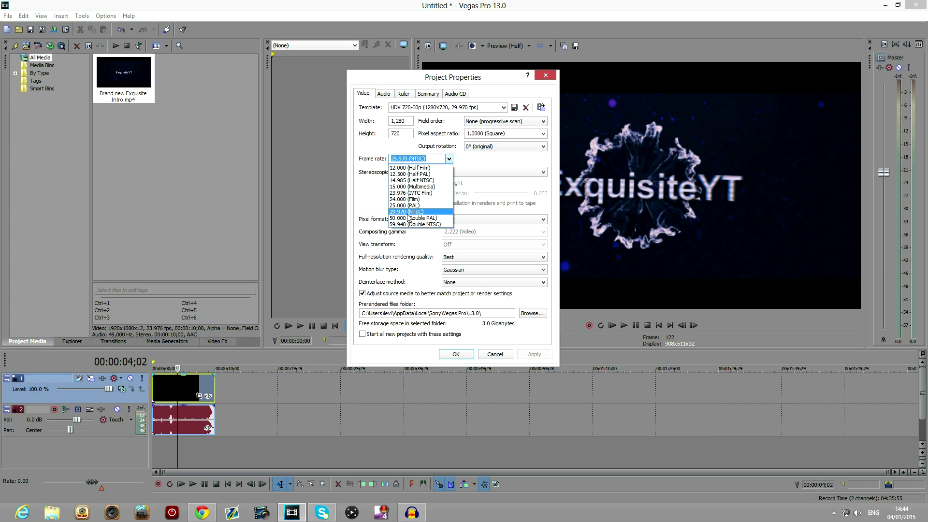
left_click(409, 212)
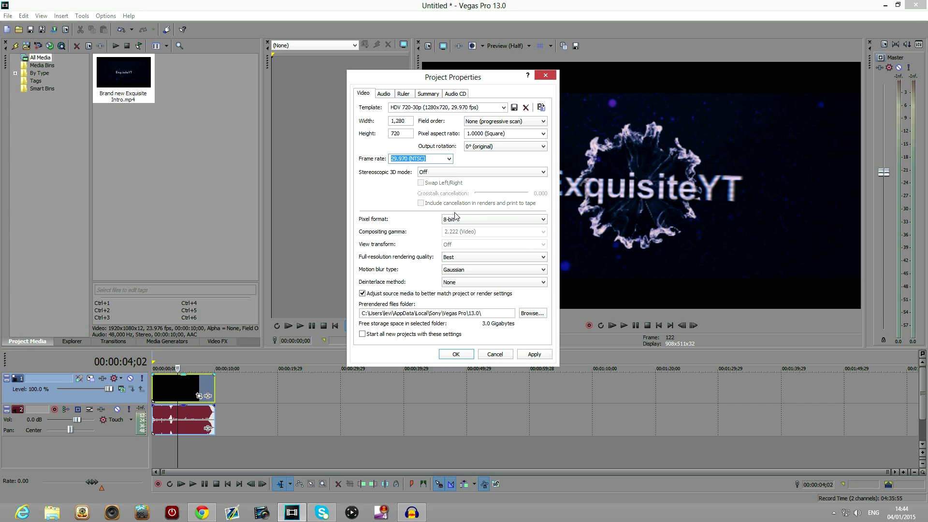
Step: Keep the project's stereoscopic 3D mode set to Off and check the available pixel formats
left_click(459, 173)
left_click(428, 178)
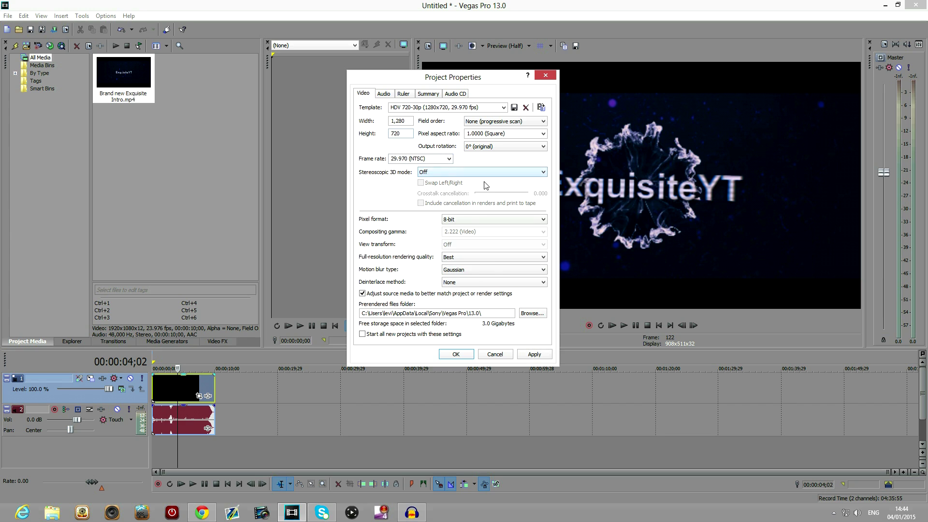
left_click(424, 173)
left_click(425, 179)
left_click(470, 218)
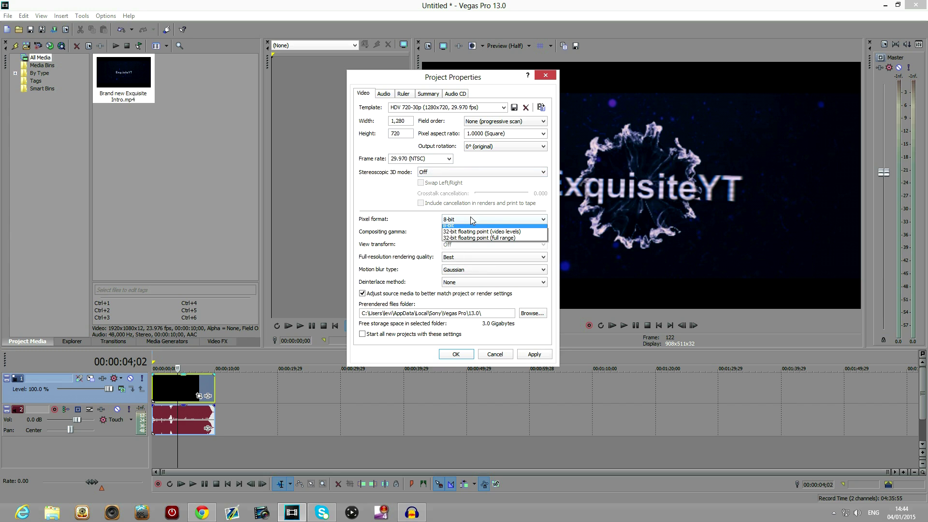
left_click(392, 179)
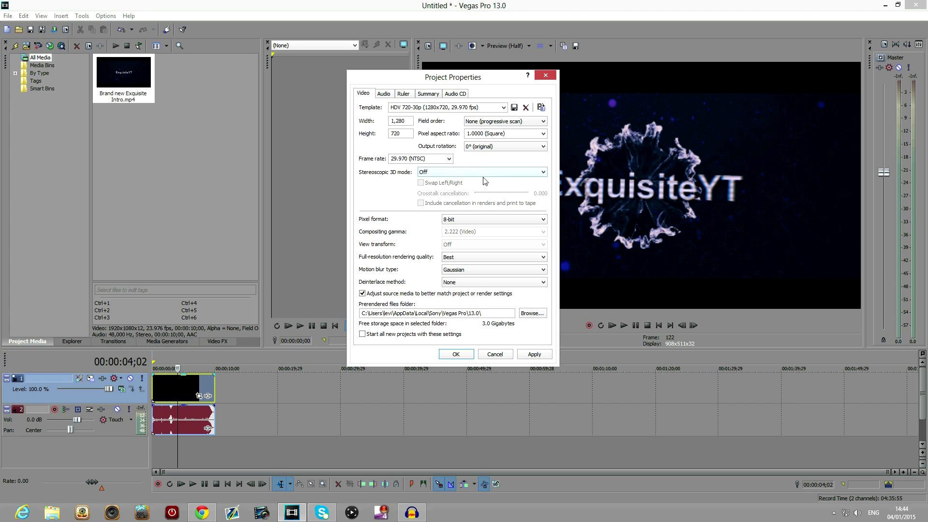
Step: Apply the 32-bit floating point (video levels) pixel format to the project
left_click(460, 222)
left_click(461, 222)
left_click(447, 222)
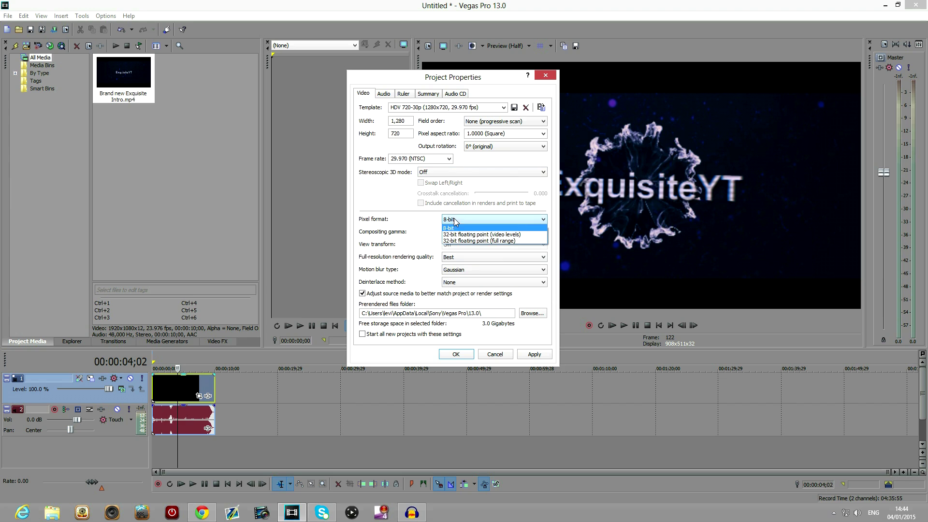
left_click(524, 236)
left_click(527, 358)
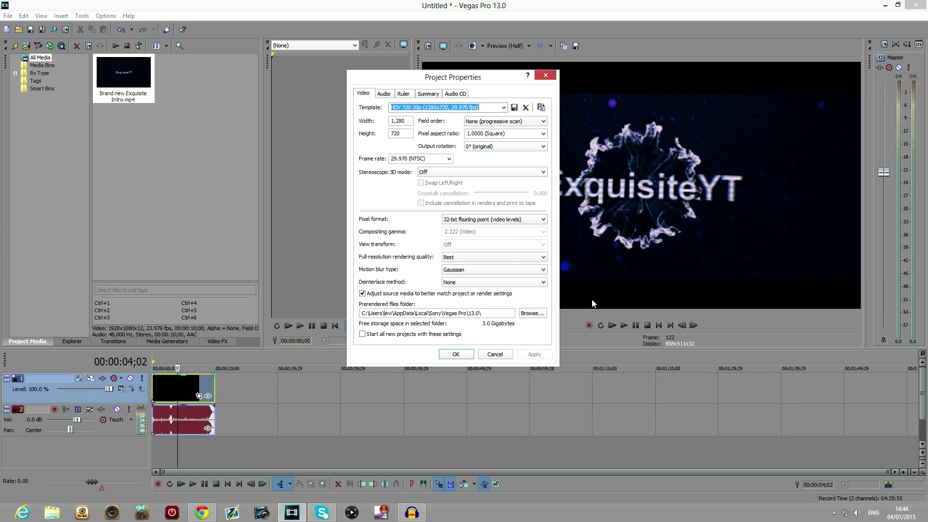
Step: Set the project's pixel format to 8-bit and apply the change
left_click(524, 221)
left_click(483, 228)
left_click(532, 354)
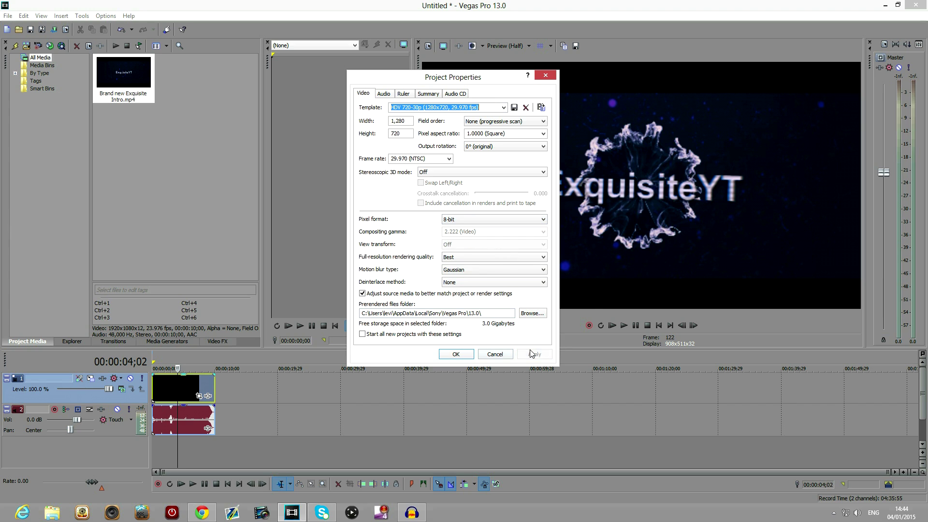
left_click_drag(461, 81, 468, 87)
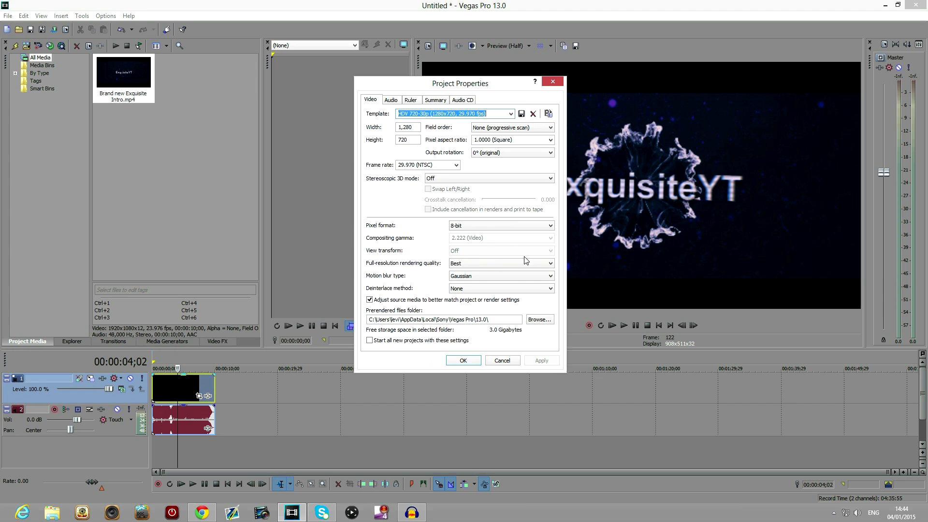
Step: Try the 32-bit floating point (full range) pixel format for the project
left_click(484, 224)
left_click(484, 225)
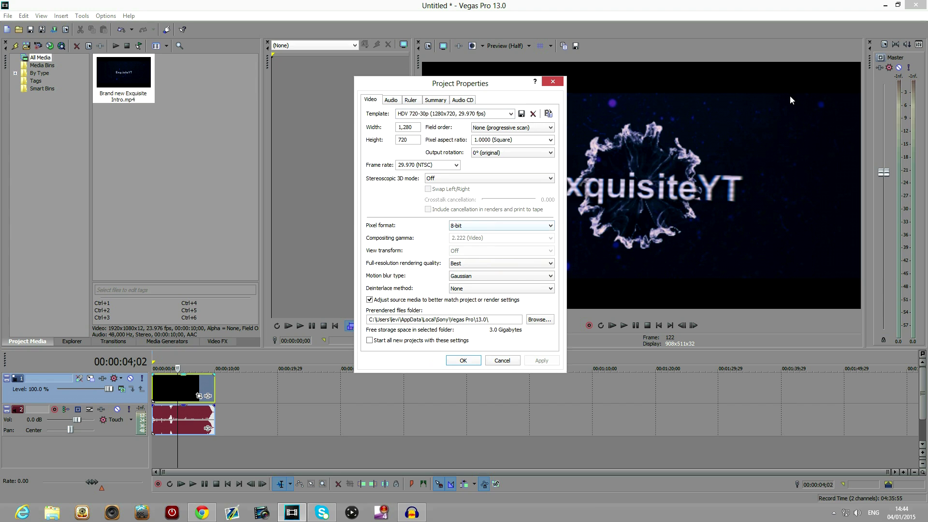
left_click(485, 225)
left_click(485, 225)
left_click(508, 224)
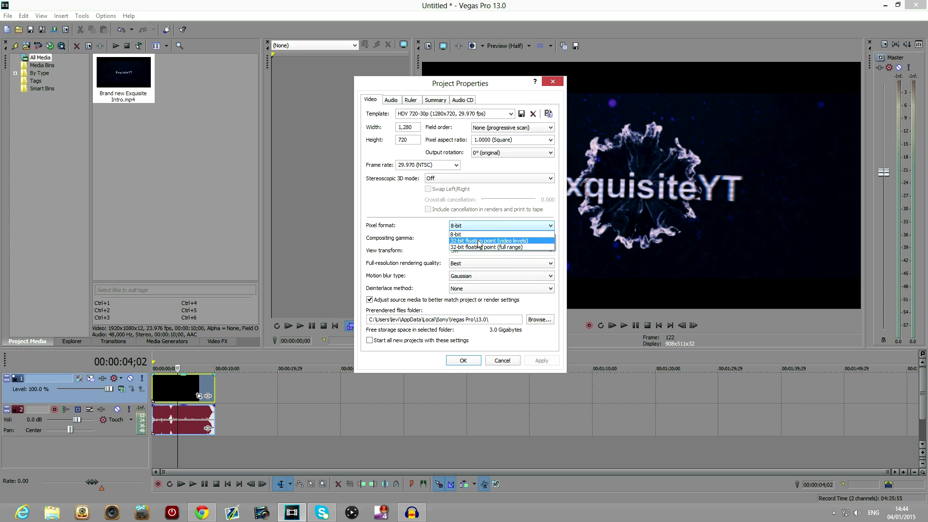
left_click(482, 247)
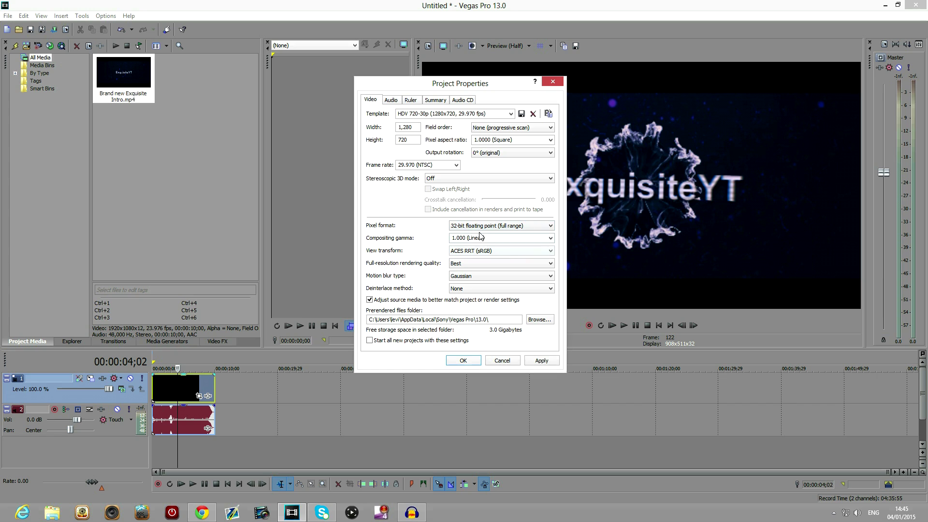
Step: Set the pixel format to 8-bit and choose Best as the full-resolution rendering quality
left_click(484, 226)
left_click(488, 234)
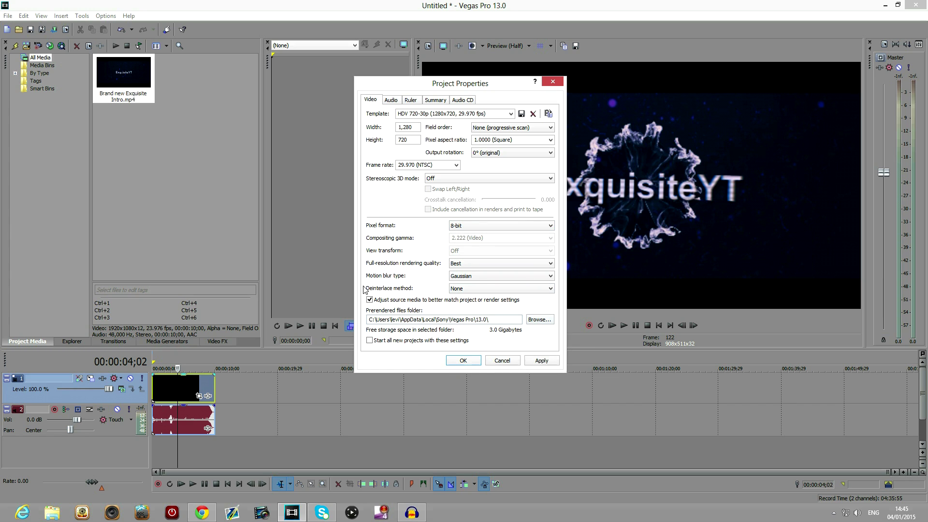
left_click(471, 263)
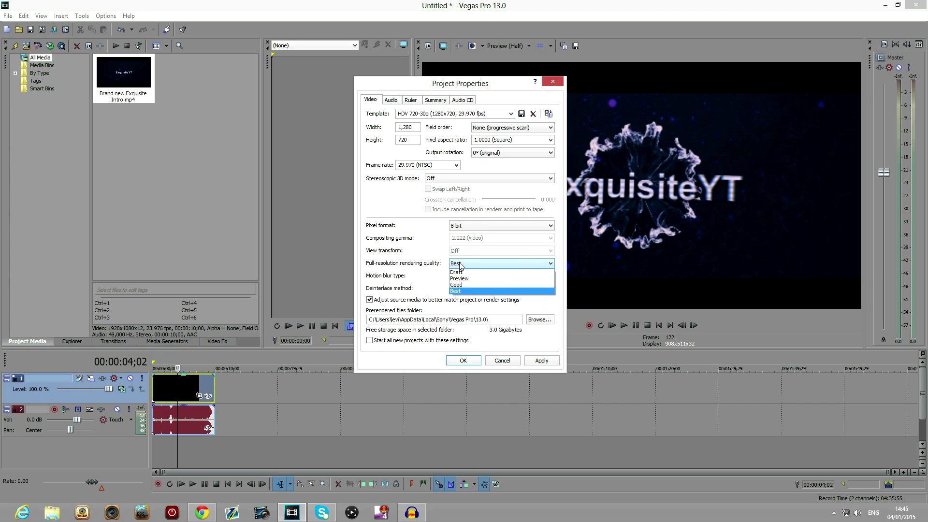
left_click(453, 292)
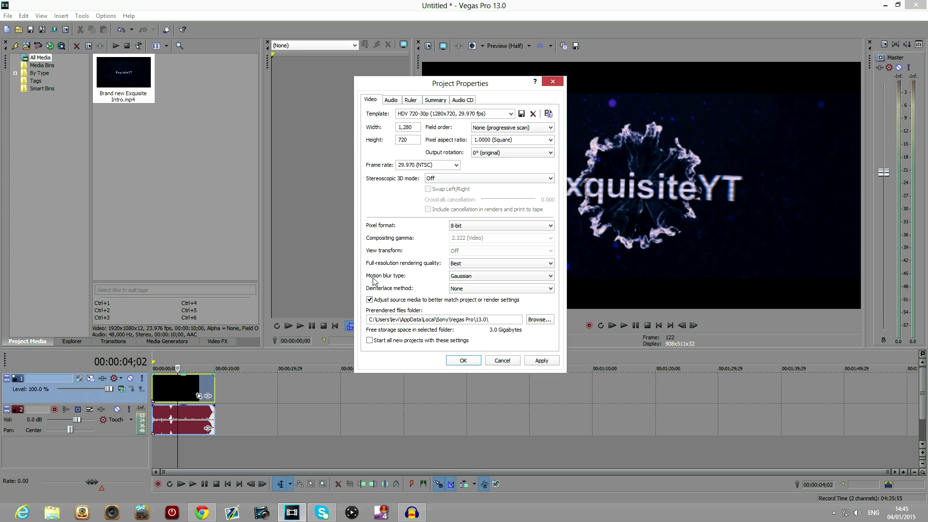
Step: Choose Gaussian as the motion blur type and None as the deinterlace method
left_click(455, 279)
left_click(458, 284)
left_click(456, 292)
left_click(463, 296)
left_click(454, 292)
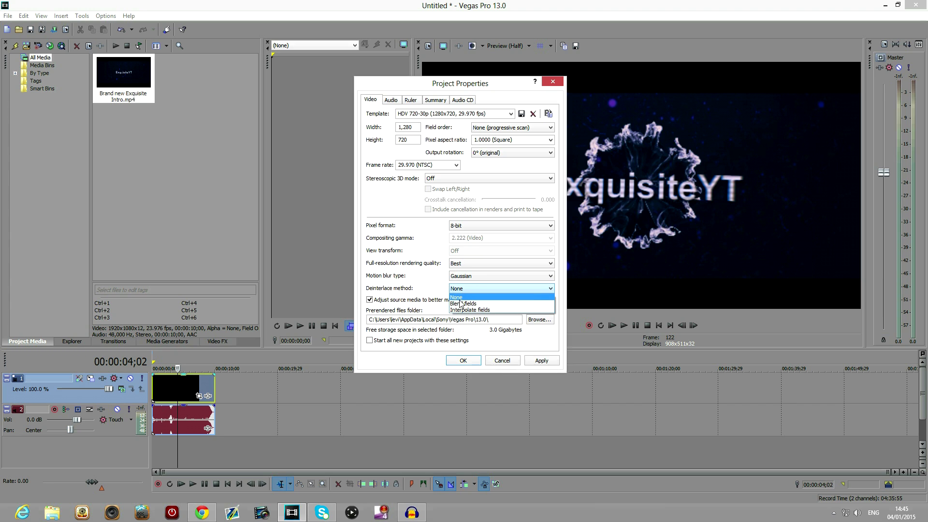
left_click(456, 298)
left_click(480, 289)
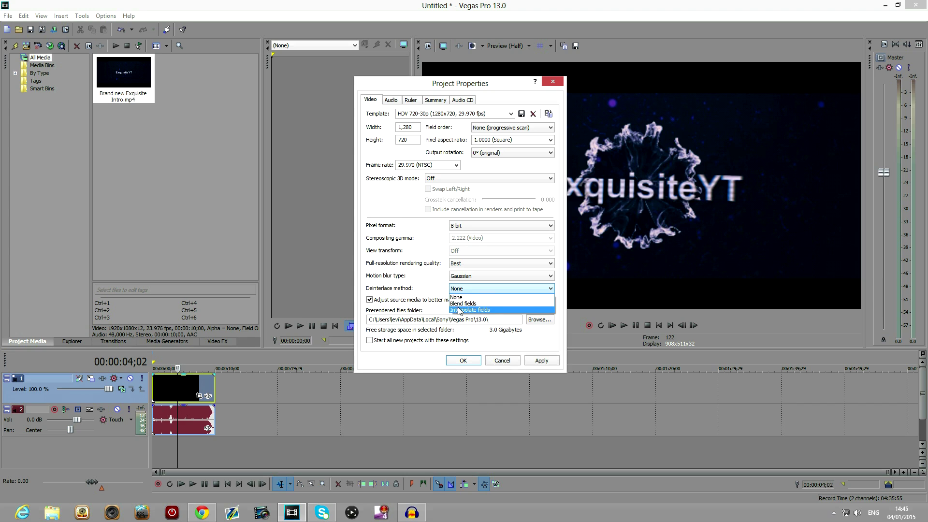
left_click(442, 291)
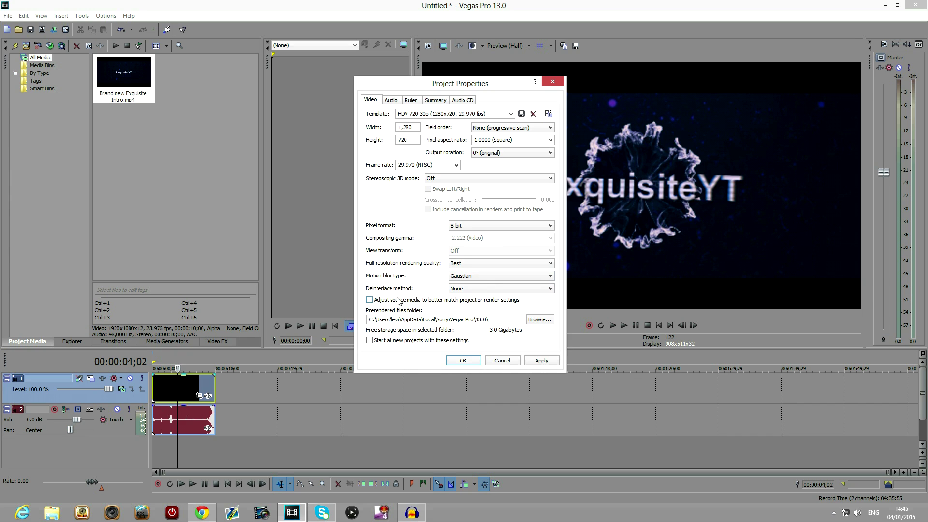
Step: Examine the list of available project video templates
left_click_drag(455, 83, 314, 77)
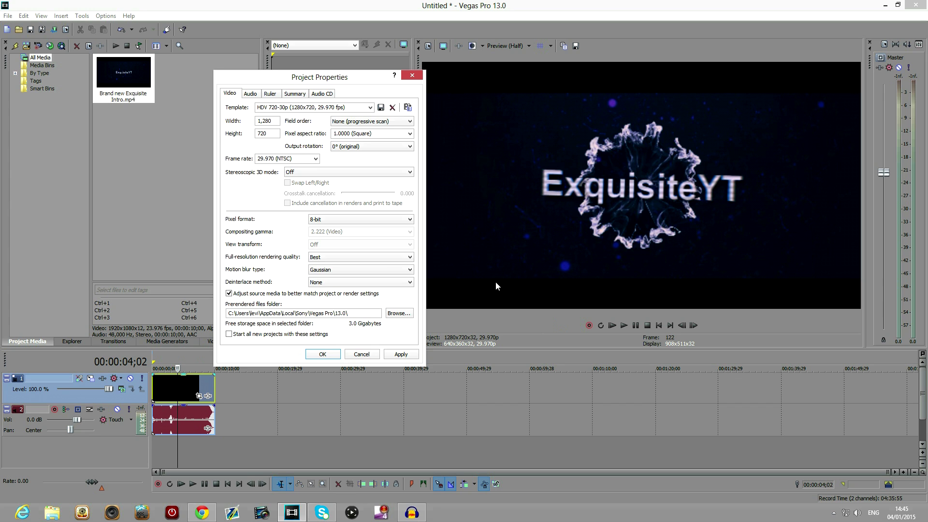
left_click_drag(306, 81, 458, 93)
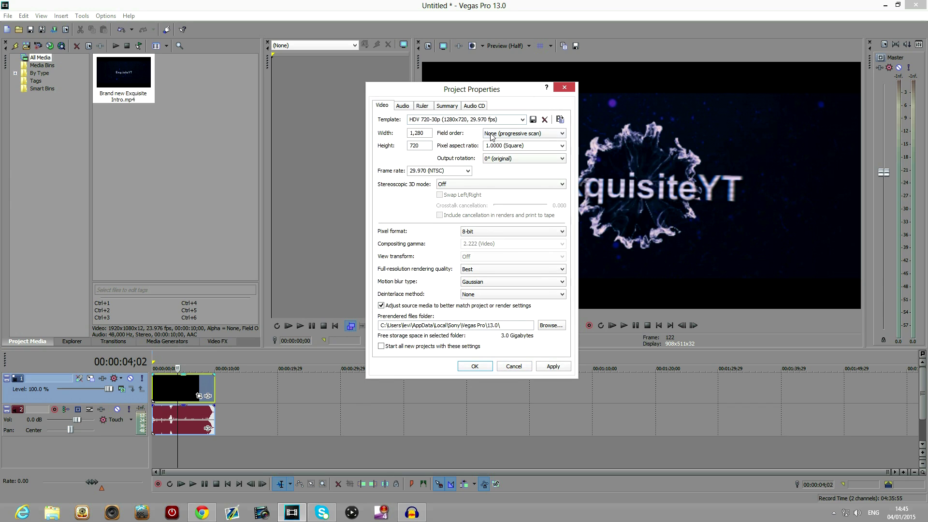
left_click(506, 117)
left_click(476, 119)
left_click(506, 118)
left_click(506, 117)
left_click_drag(466, 89, 436, 93)
left_click(493, 124)
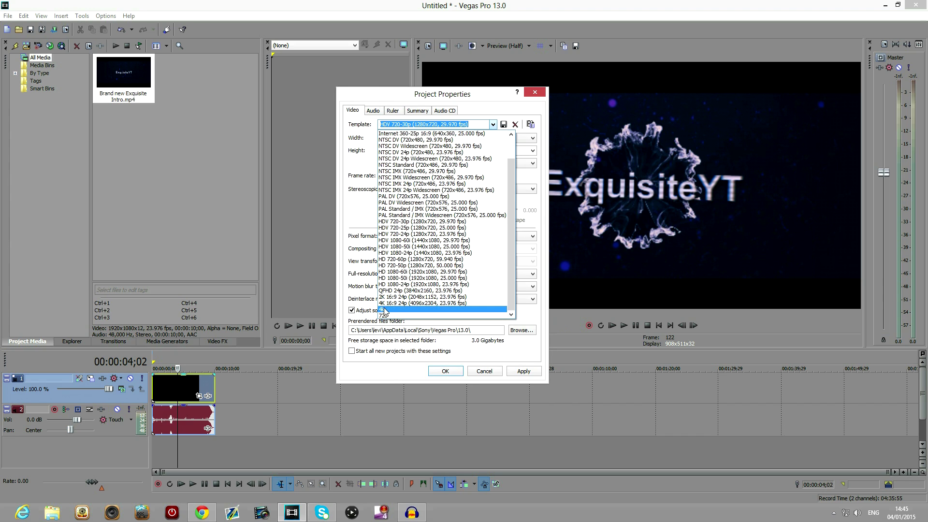
left_click(493, 127)
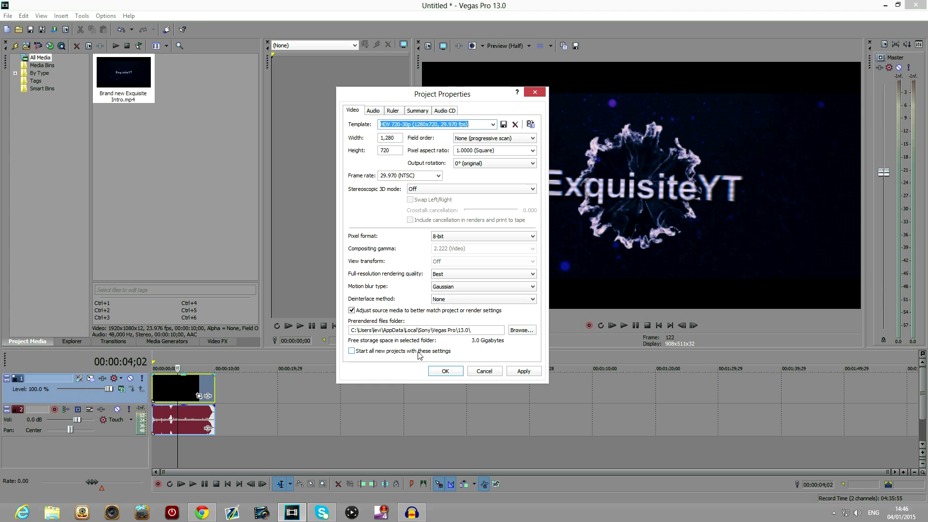
Step: Leave the option to start all new projects with these settings off, apply the project properties and close them
left_click(368, 352)
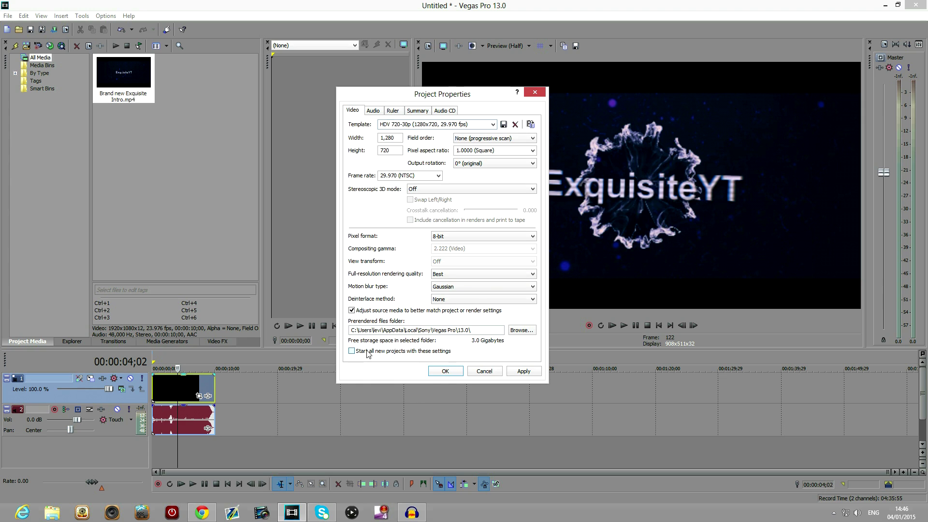
left_click(370, 353)
left_click_drag(442, 98, 430, 100)
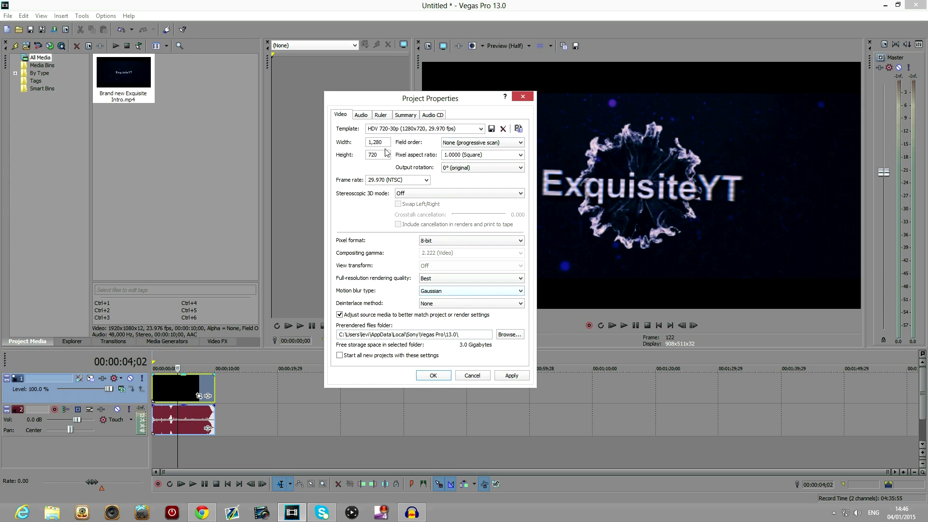
left_click(512, 375)
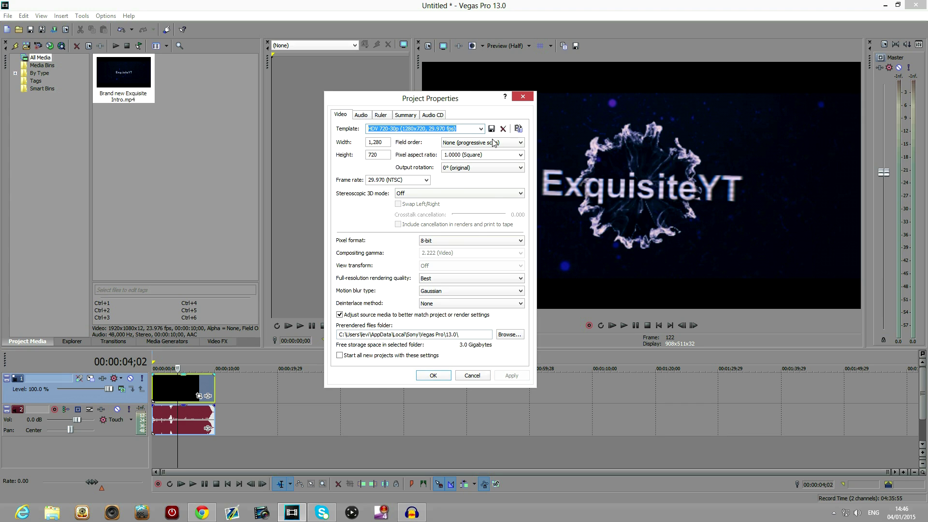
left_click(433, 376)
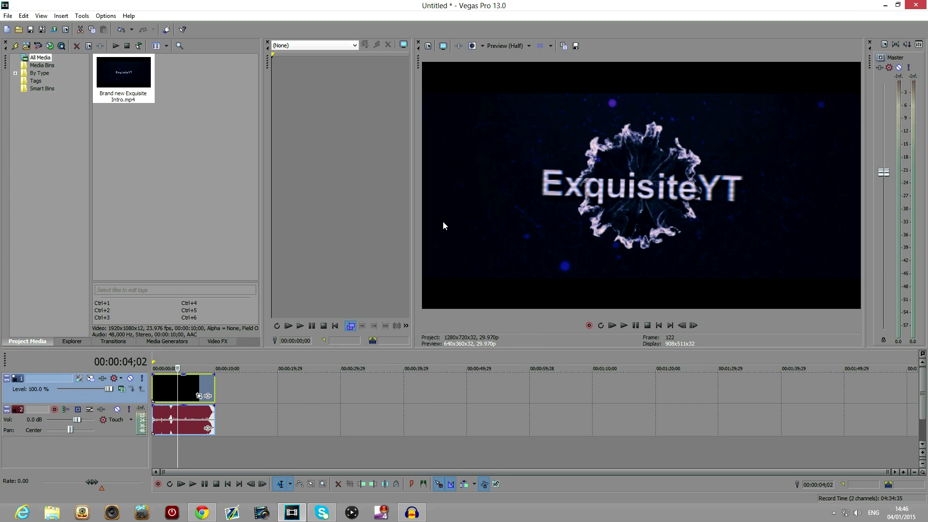
Step: Preview the intro clip at several points along the timeline
left_click(166, 388)
left_click(216, 359)
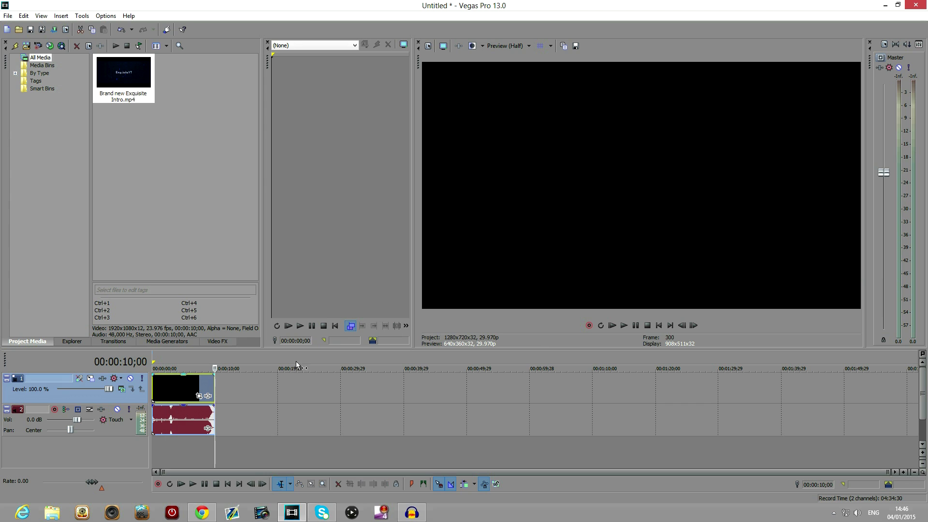
left_click(172, 388)
left_click(161, 389)
left_click(175, 389)
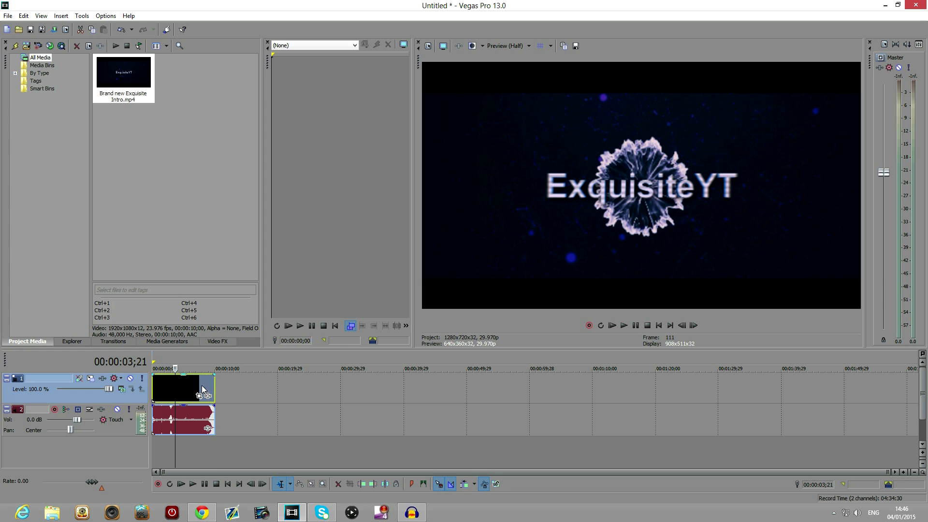
left_click(157, 389)
left_click(170, 385)
left_click(181, 389)
left_click(209, 357)
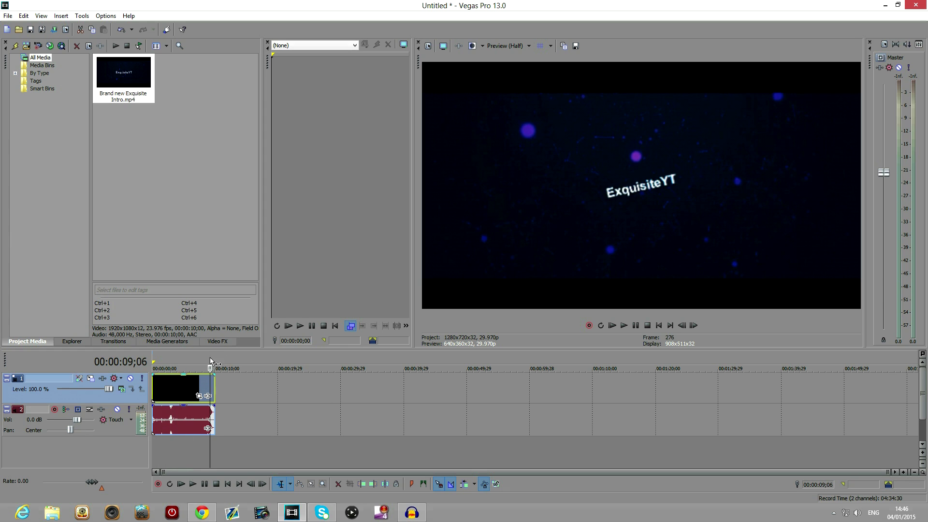
left_click(168, 362)
left_click(173, 361)
left_click(162, 361)
left_click(203, 362)
Step: Mark the whole intro clip from its end to its start as the loop region and open the Render As settings
left_click(215, 358)
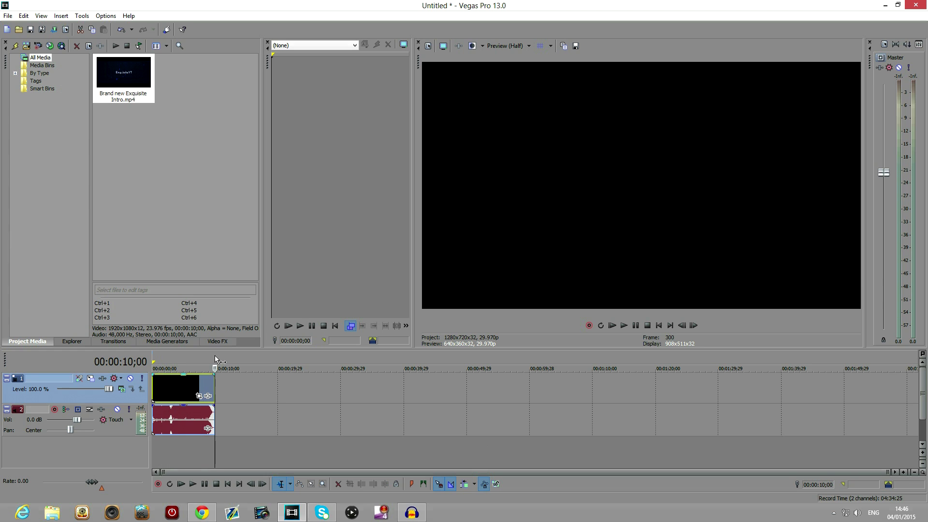
left_click_drag(214, 360, 152, 358)
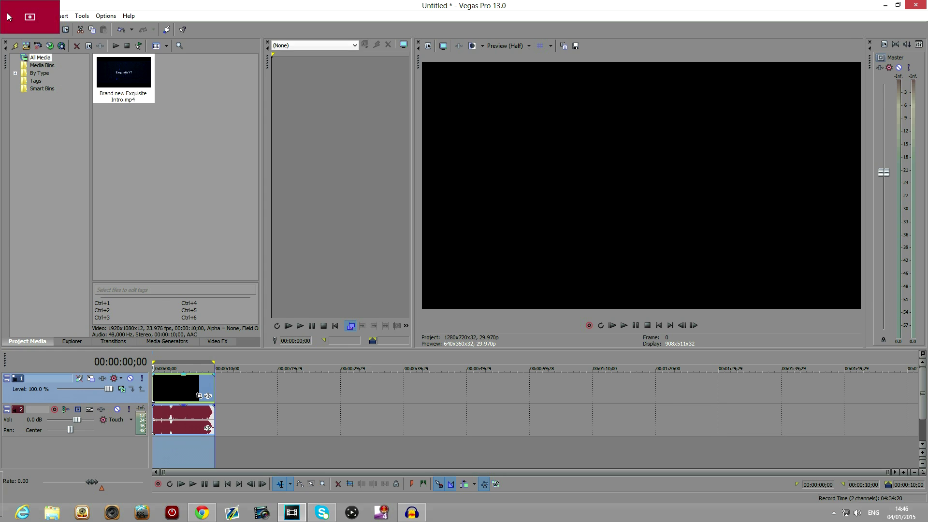
left_click(7, 16)
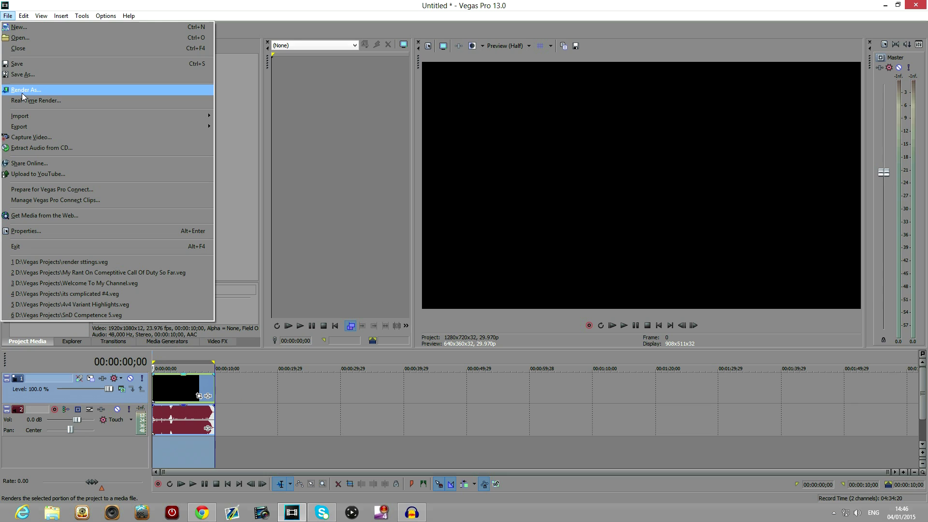
left_click(242, 15)
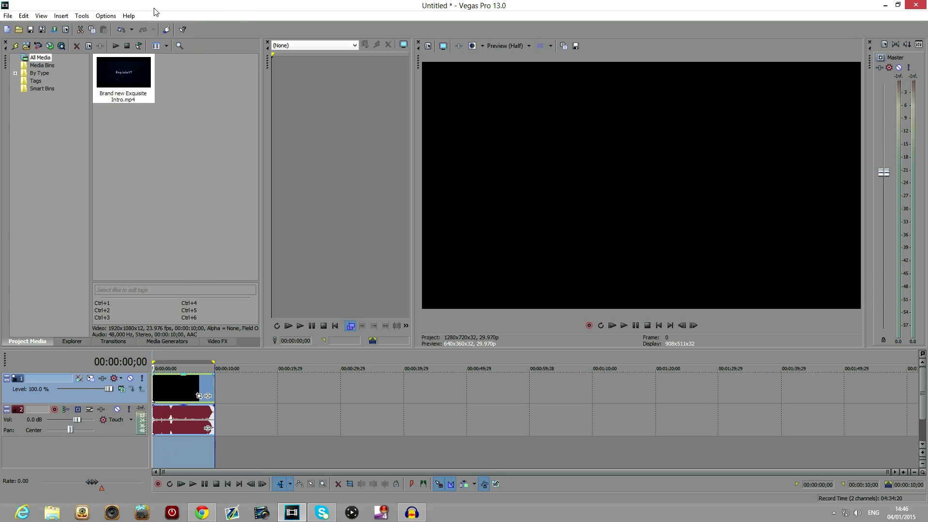
left_click(53, 31)
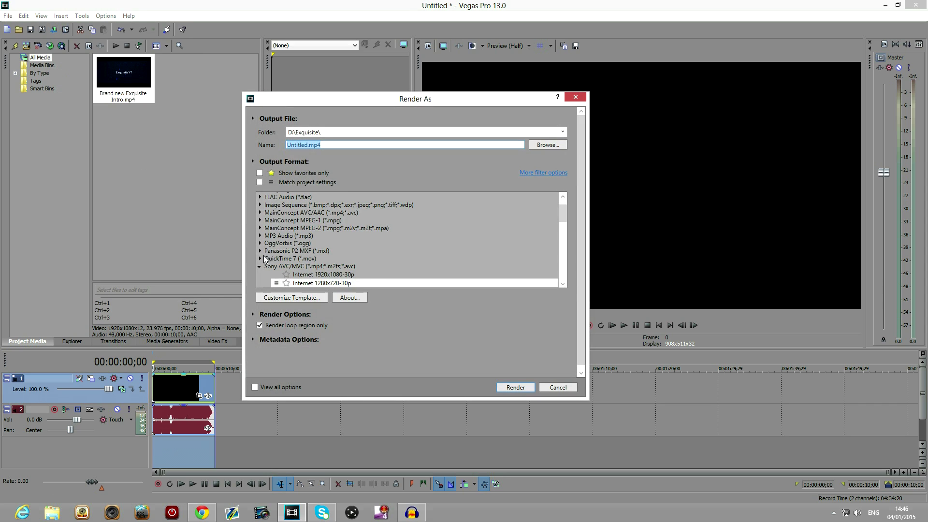
Step: Collapse the Sony AVC/MVC templates, browse the output formats and keep Render loop region only enabled
left_click(259, 266)
scroll(568, 231, "up", 1)
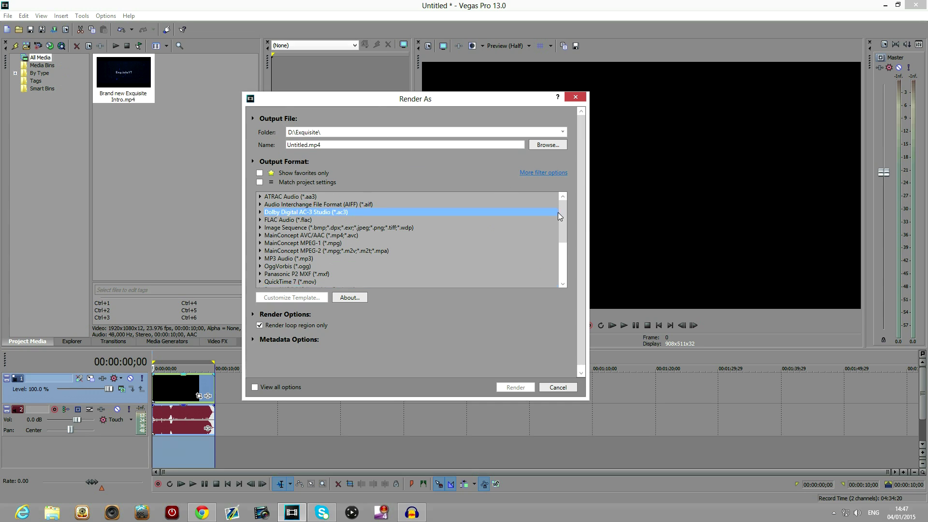
scroll(540, 209, "down", 2)
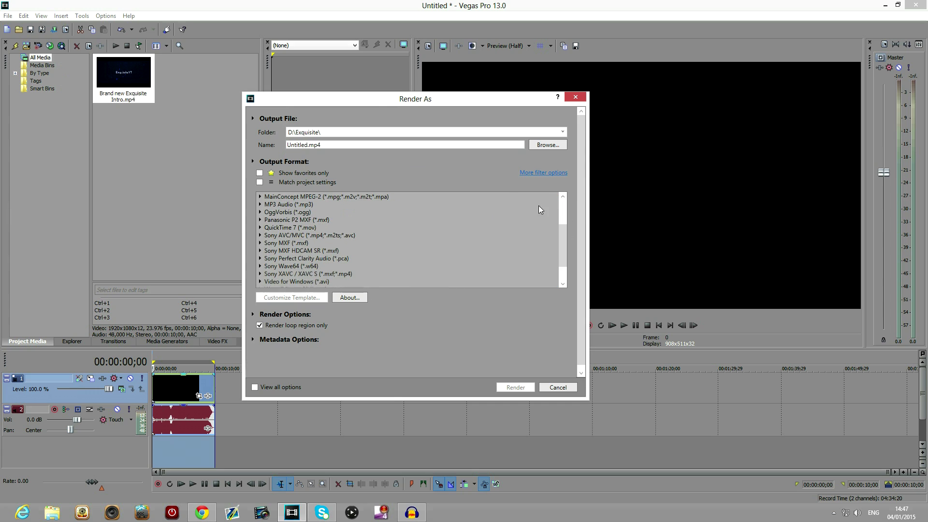
left_click(261, 326)
left_click(260, 326)
scroll(560, 235, "up", 3)
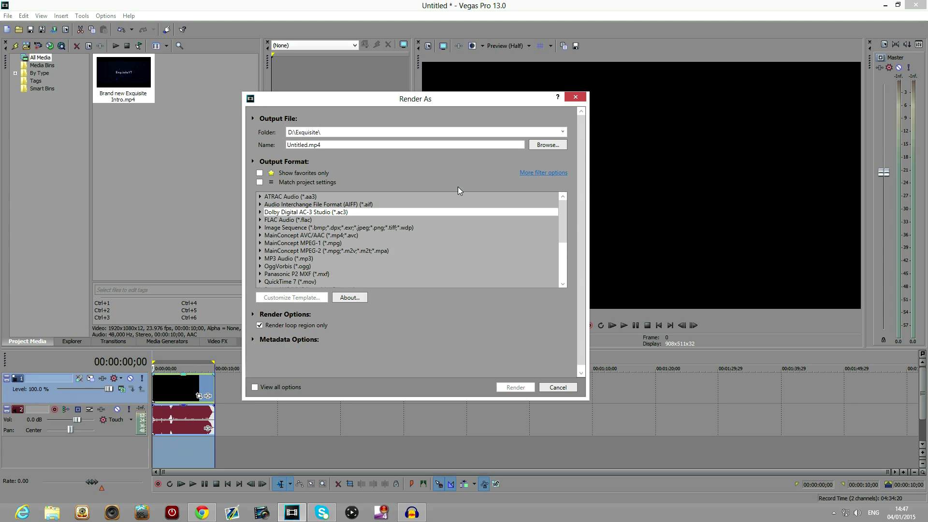
Step: Look through the available output formats and select Sony AVC/MVC (*.mp4;*.m2ts;*.avc)
left_click(290, 205)
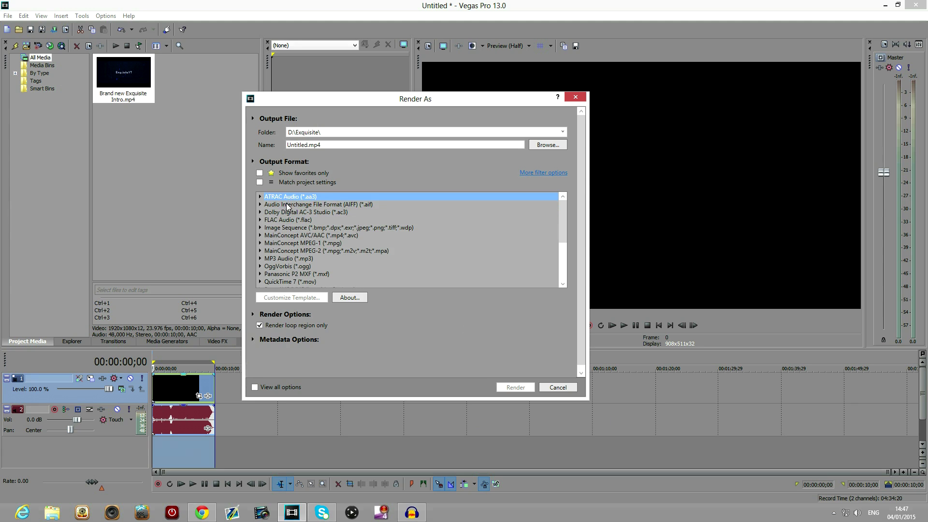
left_click(289, 214)
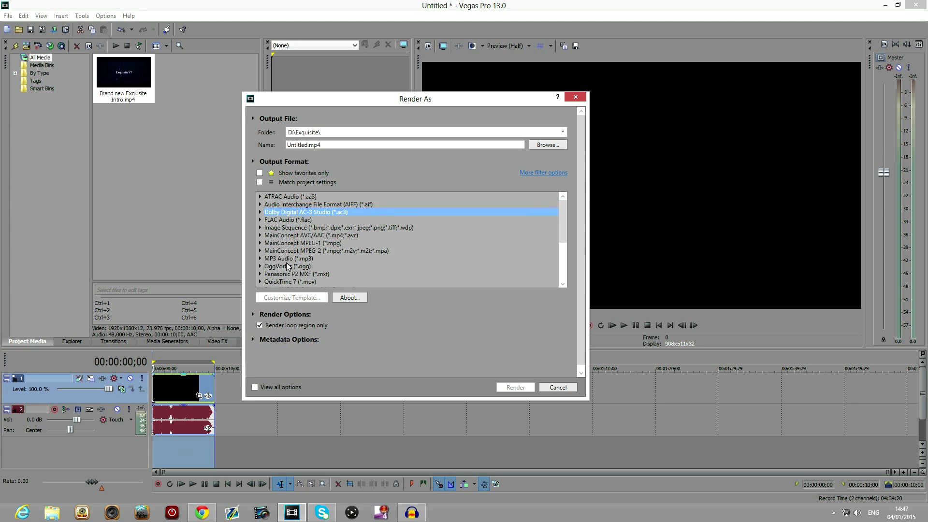
left_click_drag(559, 216, 527, 230)
left_click(271, 255)
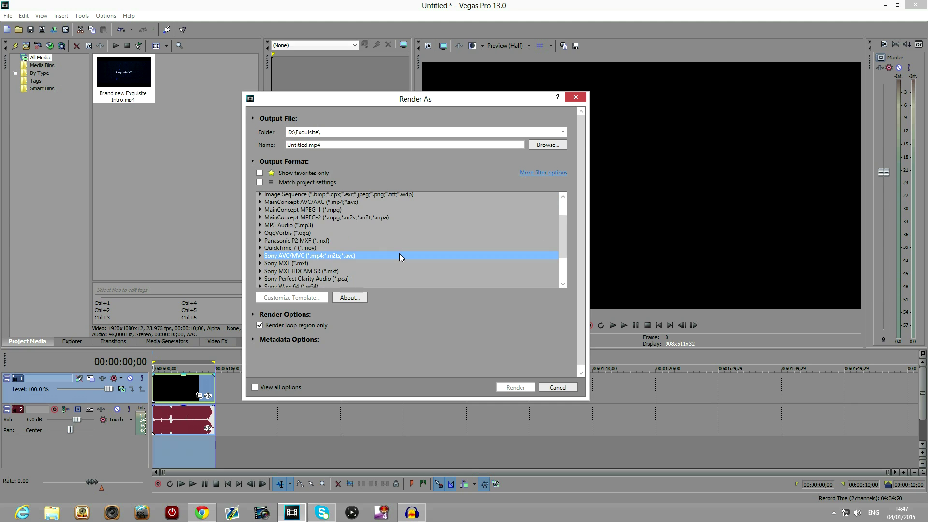
left_click_drag(563, 240, 556, 214)
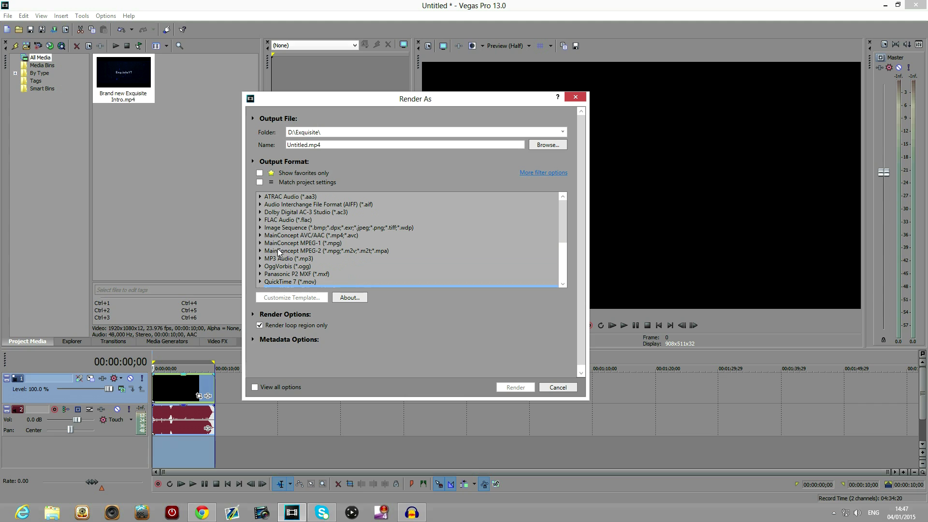
left_click(295, 236)
left_click_drag(559, 218, 561, 248)
left_click(302, 258)
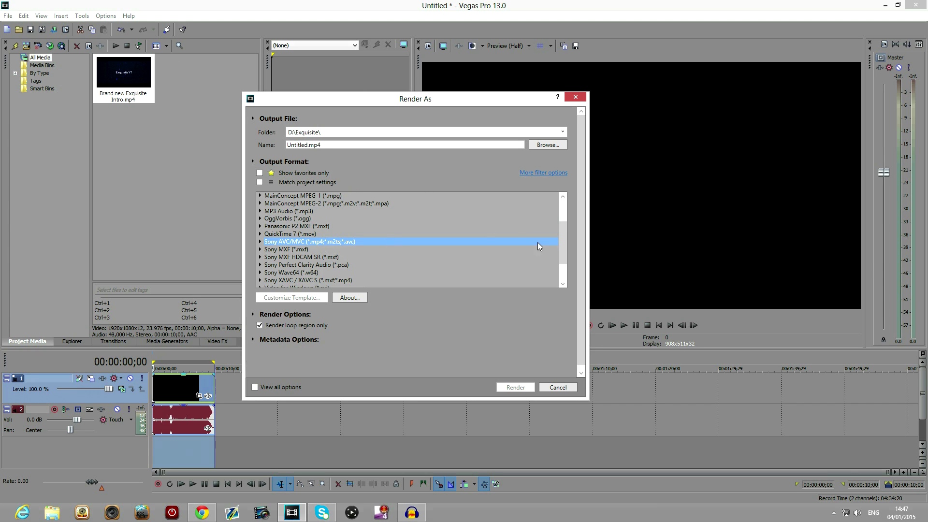
scroll(571, 224, "down", 1)
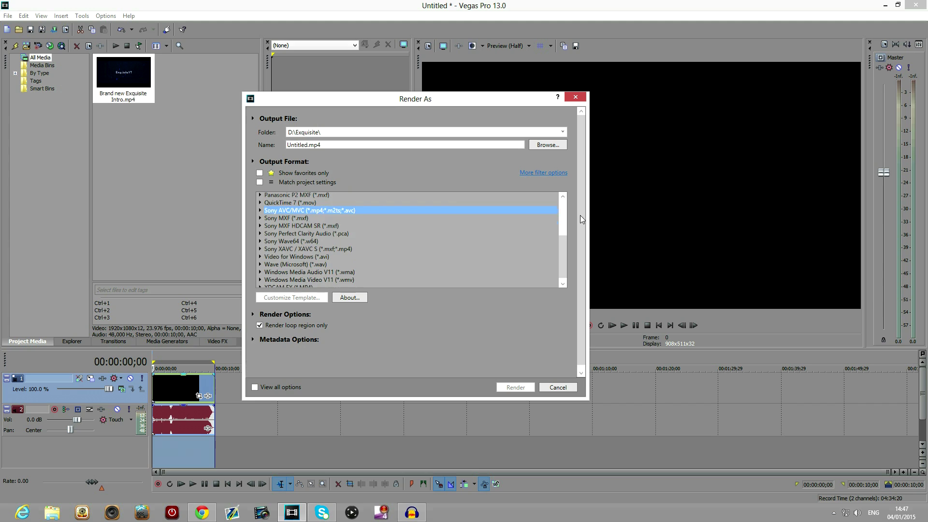
Step: Expand the Sony AVC/MVC templates and choose Internet 1280x720-30p as the render template
left_click(260, 211)
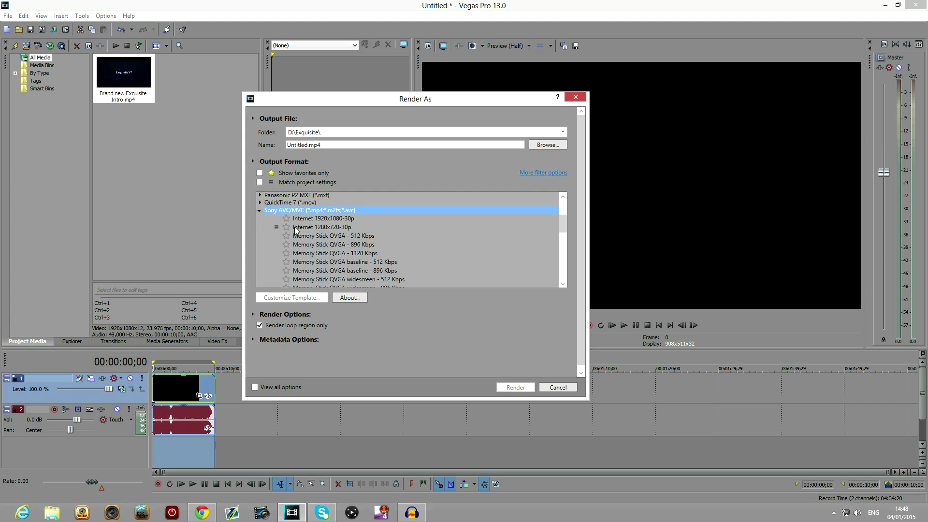
mouse_move(559, 223)
left_mouse_down()
mouse_move(554, 259)
mouse_move(544, 219)
left_mouse_up()
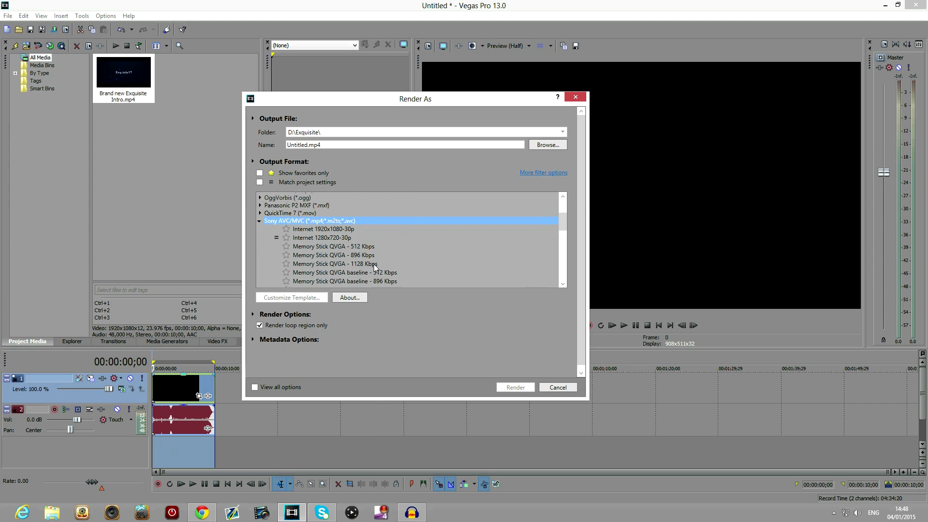
left_click(306, 230)
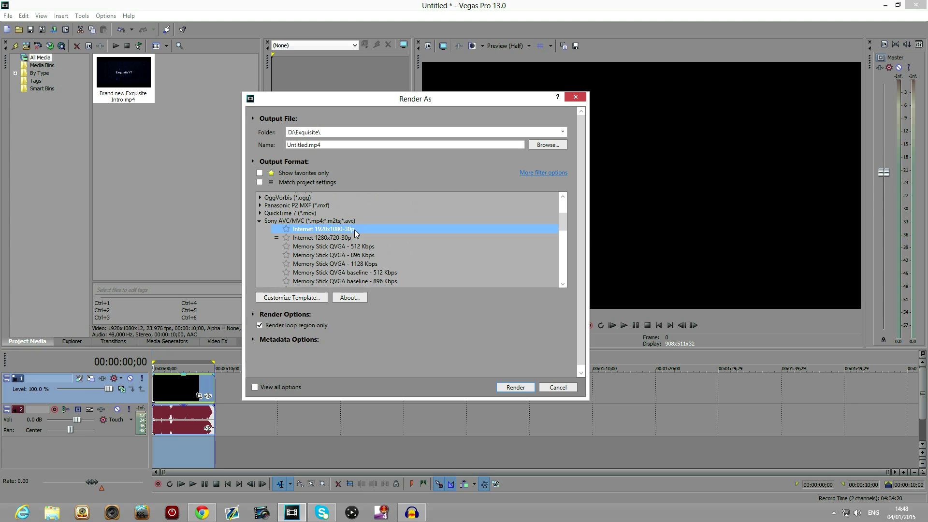
left_click(301, 239)
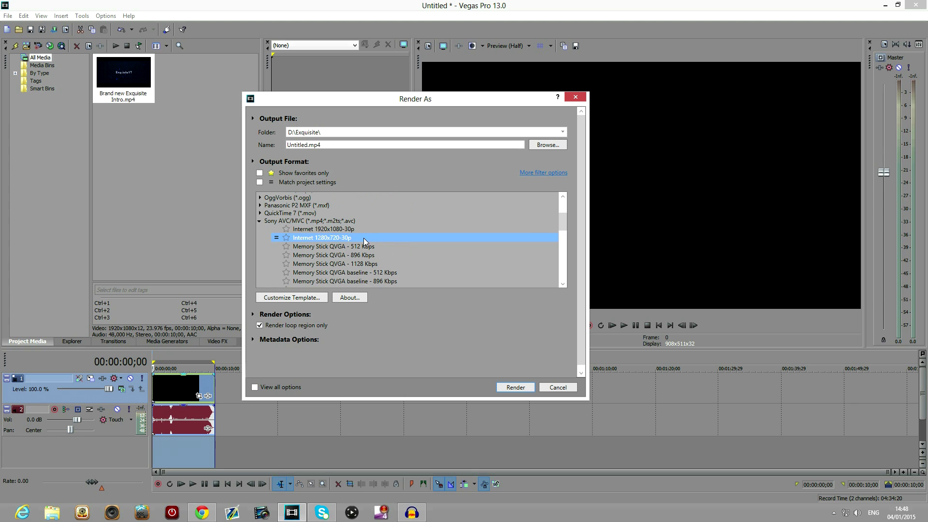
left_click(333, 230)
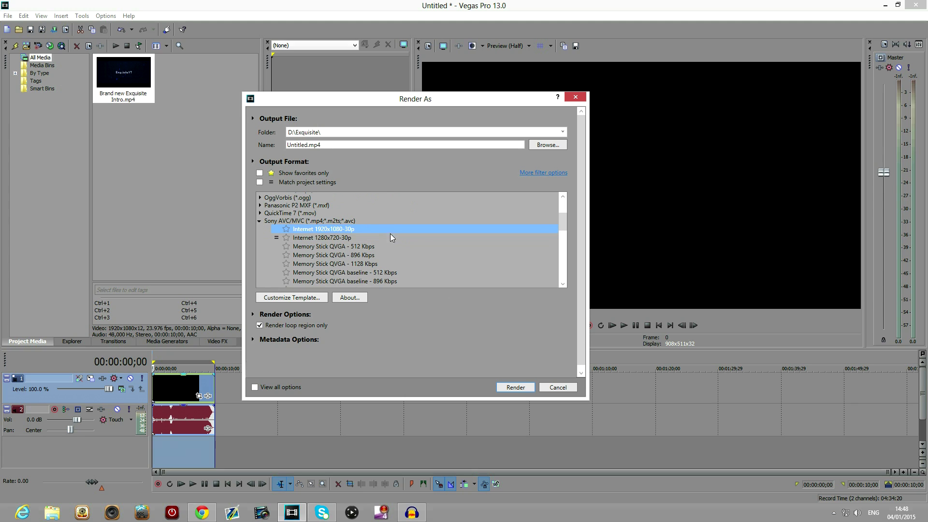
left_click(331, 239)
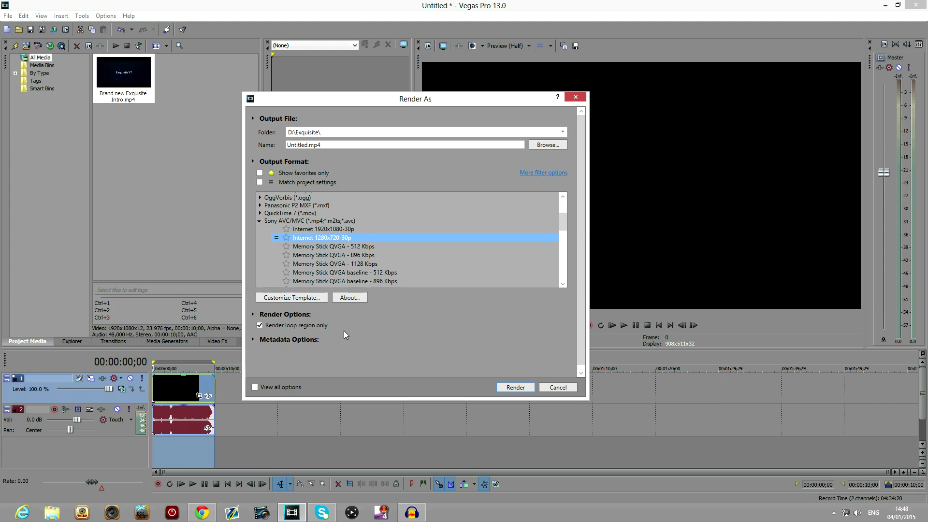
Step: Open the template's custom settings and keep the video format at AVC and the frame size at High definition (1280x720)
left_click(292, 299)
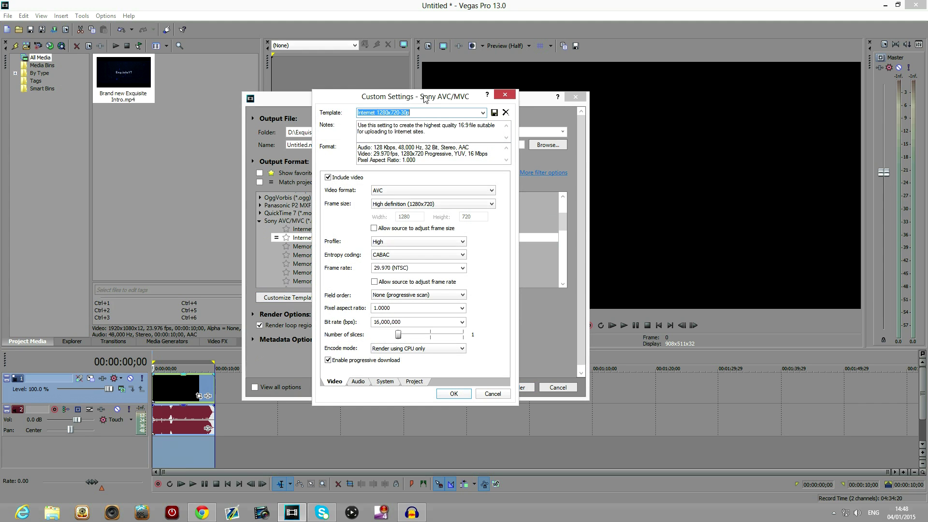
mouse_move(414, 99)
left_mouse_down()
mouse_move(329, 151)
mouse_move(383, 58)
mouse_move(429, 100)
left_mouse_up()
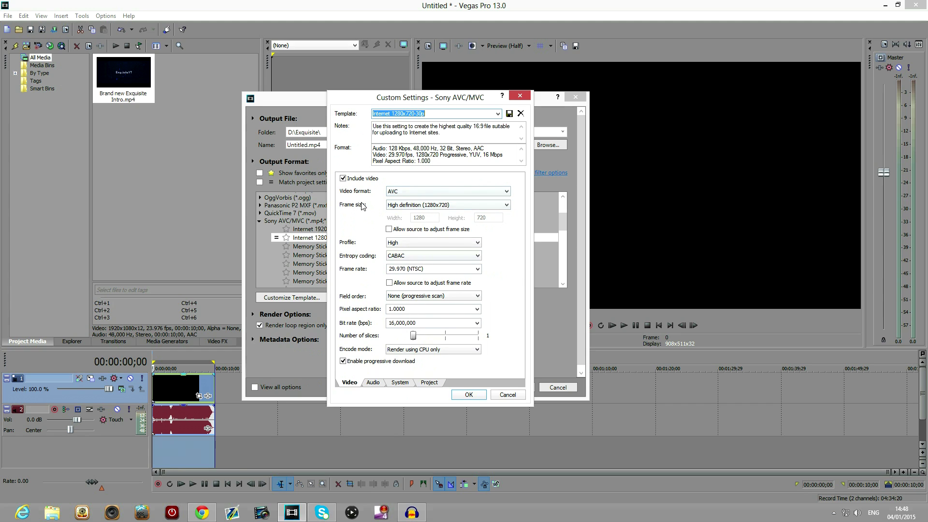
left_click(422, 192)
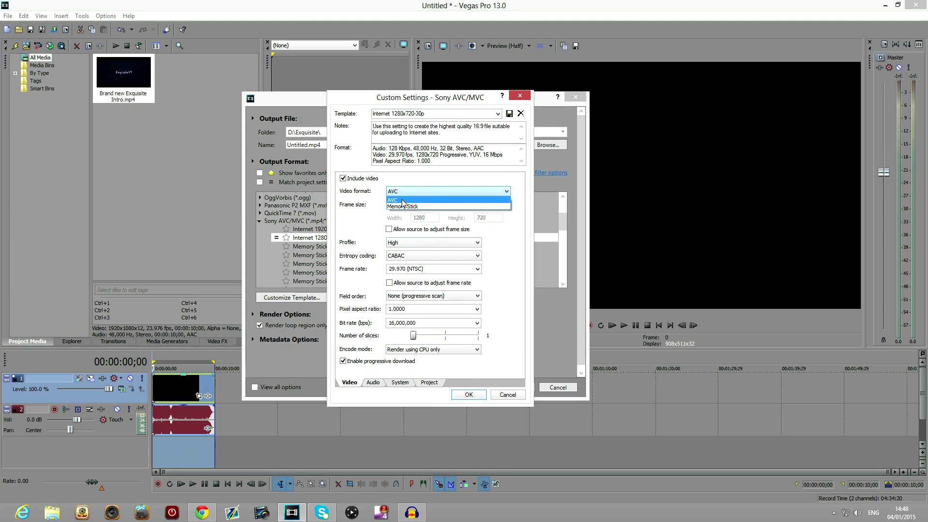
left_click(403, 200)
left_click(431, 205)
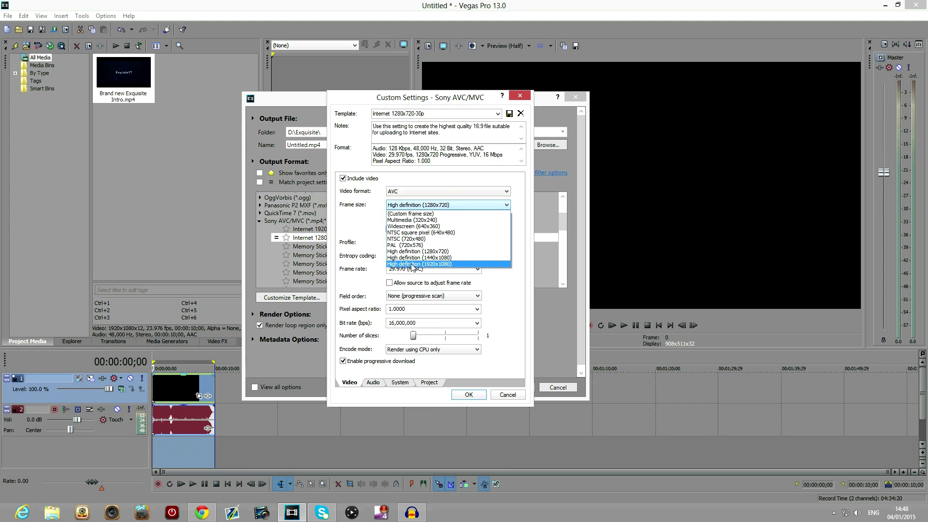
left_click(435, 232)
left_click(433, 205)
left_click(418, 252)
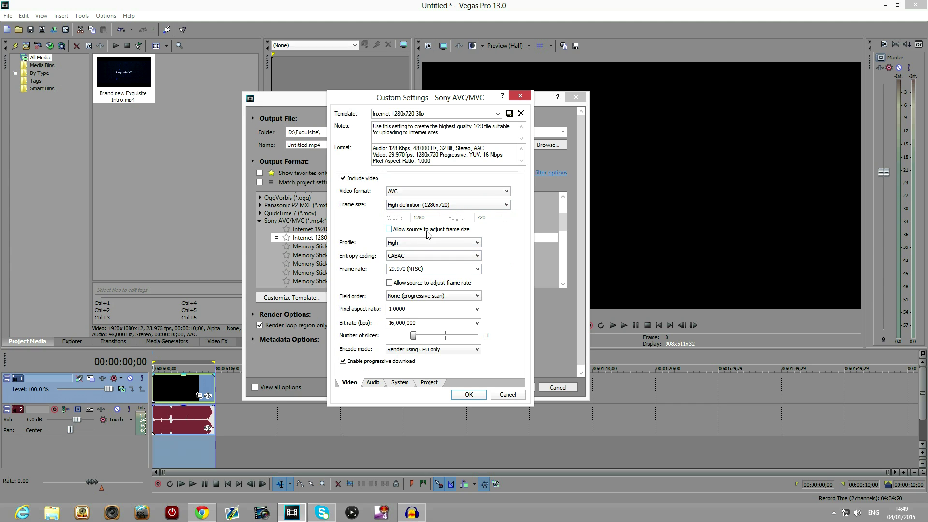
Step: Try the options that allow the source to adjust frame size and frame rate, and leave both off
left_click(464, 231)
left_click(389, 283)
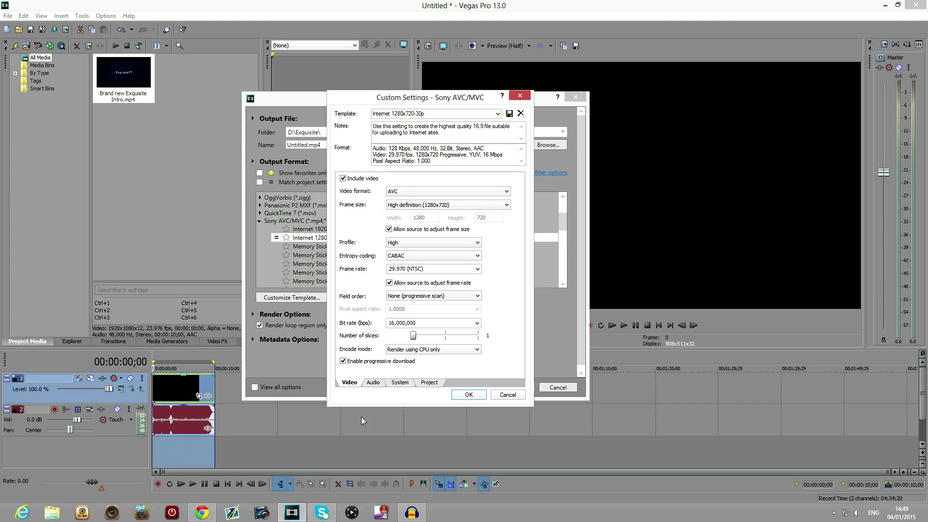
left_click(389, 283)
left_click(389, 229)
left_click(390, 229)
left_click(390, 283)
left_click(389, 283)
left_click(389, 229)
Step: Check the available encoding profiles and keep the profile set to High
left_click(414, 244)
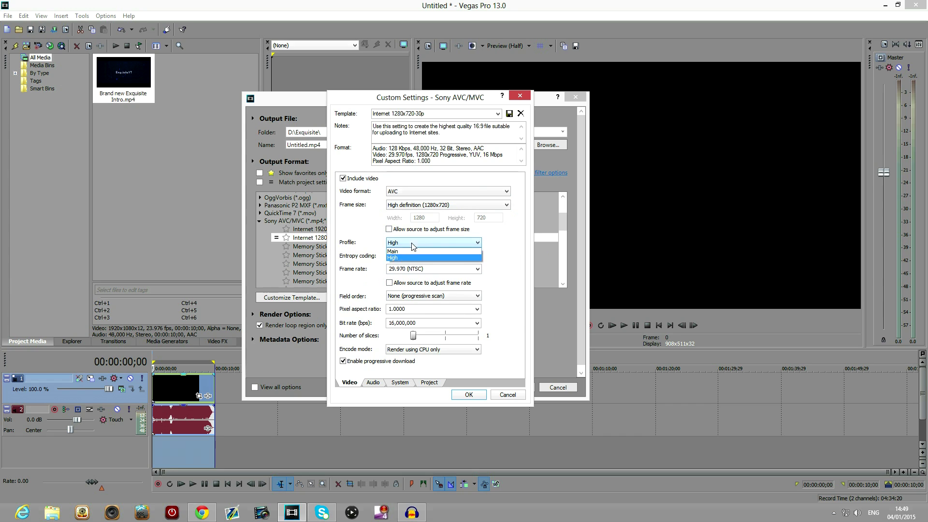
left_click(350, 269)
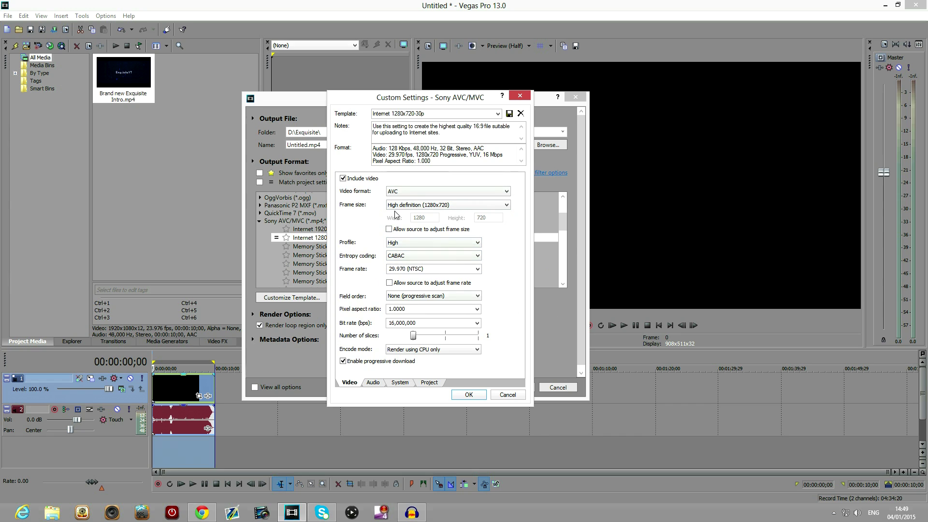
left_click(408, 243)
left_click(401, 258)
left_click(409, 242)
left_click(401, 257)
left_click(408, 243)
left_click(394, 259)
Step: Examine the entropy coding setting and the available frame rates without choosing different ones
left_click(411, 255)
left_click(460, 268)
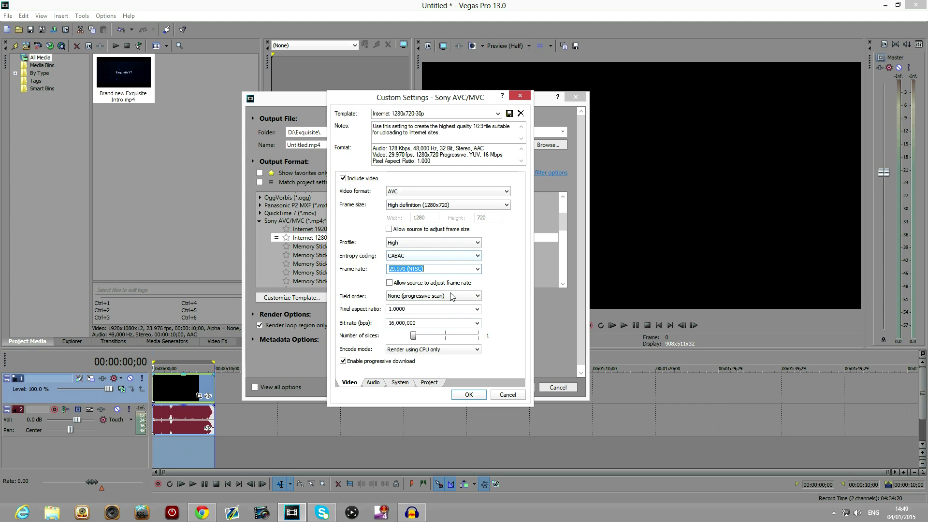
left_click(477, 269)
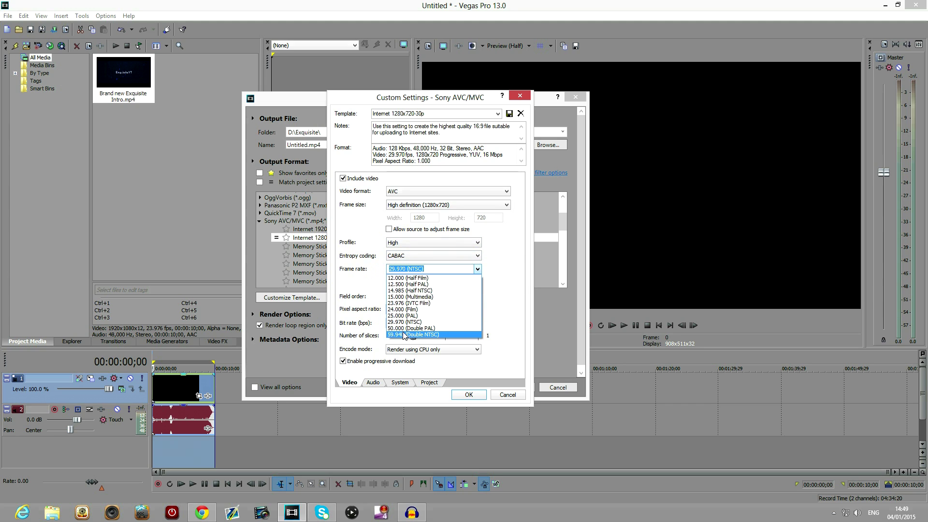
left_click(510, 256)
Step: Set the field order to None (progressive scan) and check the pixel aspect ratio choices
left_click(454, 296)
left_click(457, 296)
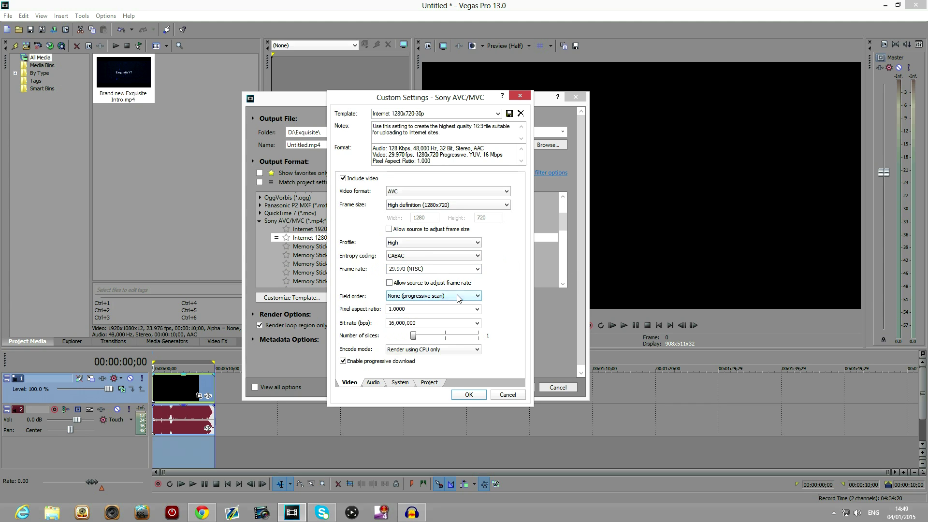
left_click(402, 295)
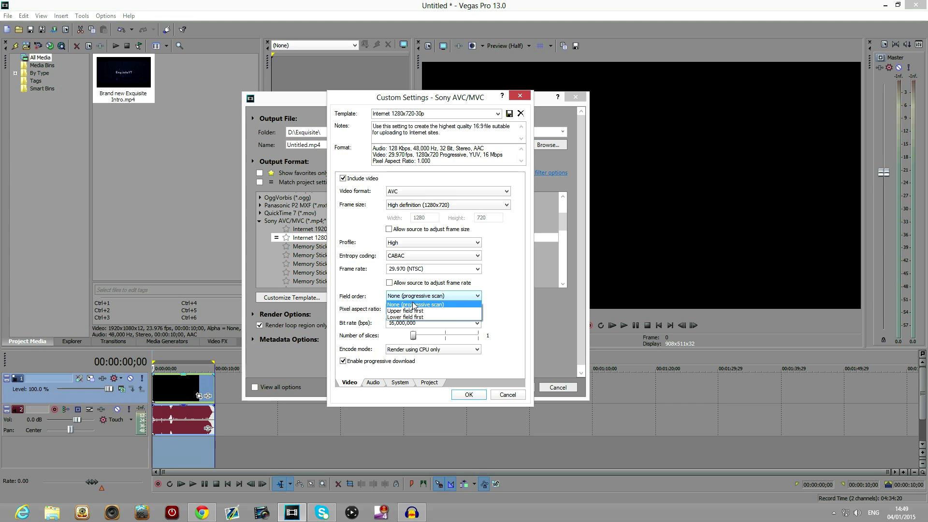
left_click(443, 306)
left_click(410, 295)
left_click(411, 305)
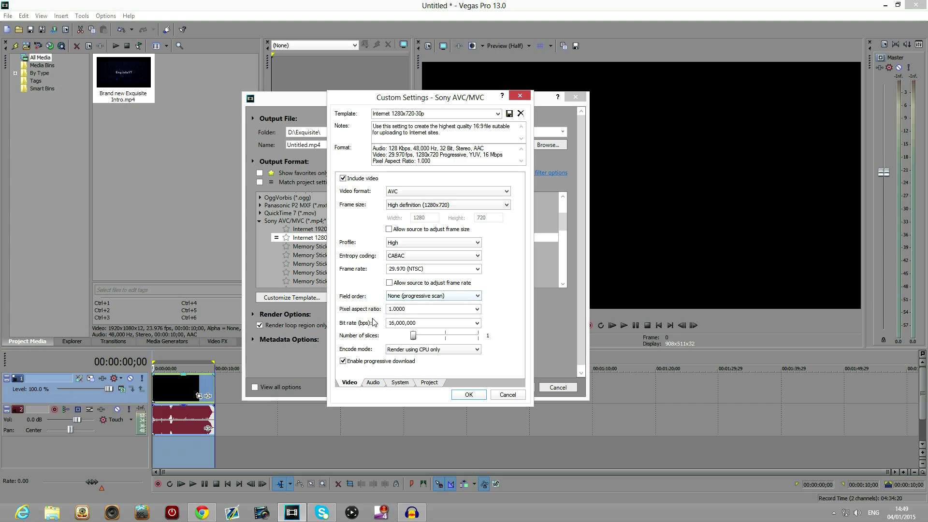
left_click(476, 309)
left_click(435, 318)
Step: Review the preset bit rates and try 25,999,360 bps
left_click(393, 324)
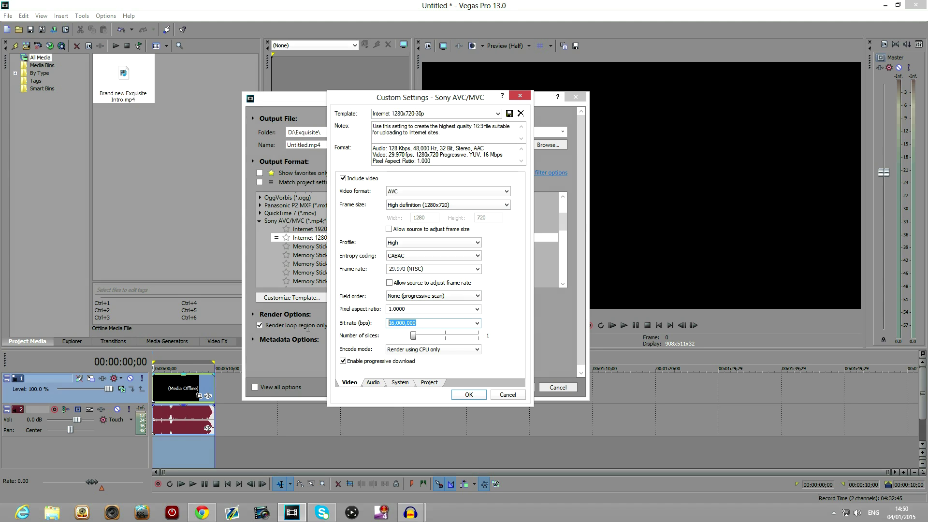
left_click(395, 323)
left_click_drag(416, 323, 368, 319)
left_click(476, 323)
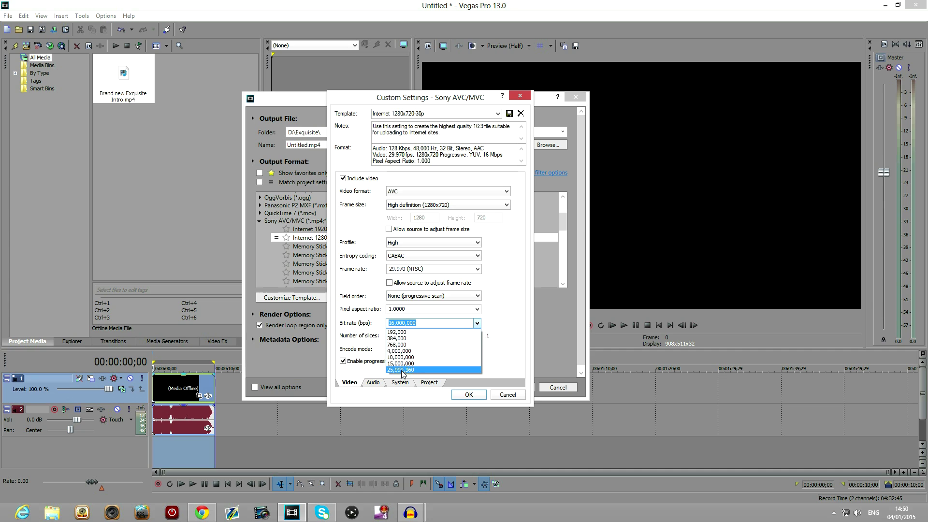
left_click(402, 323)
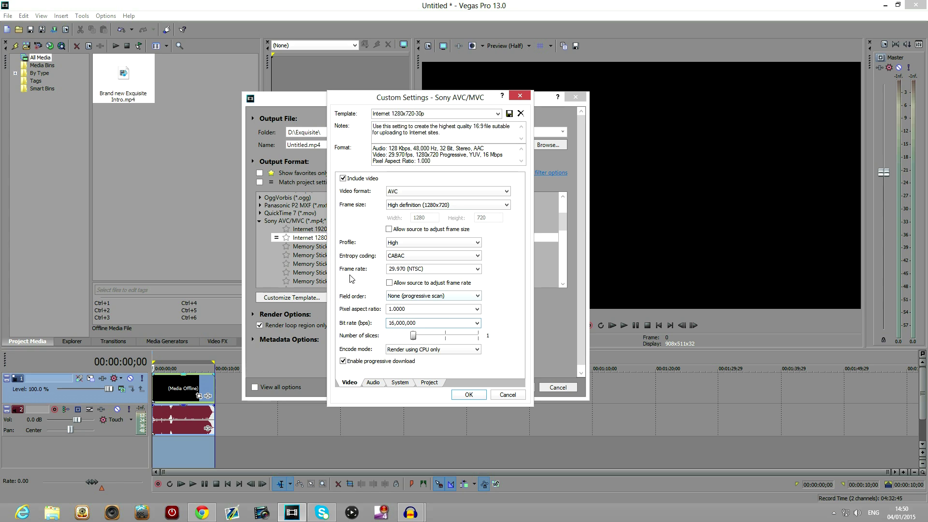
double_click(425, 324)
left_click(425, 323)
left_click(477, 323)
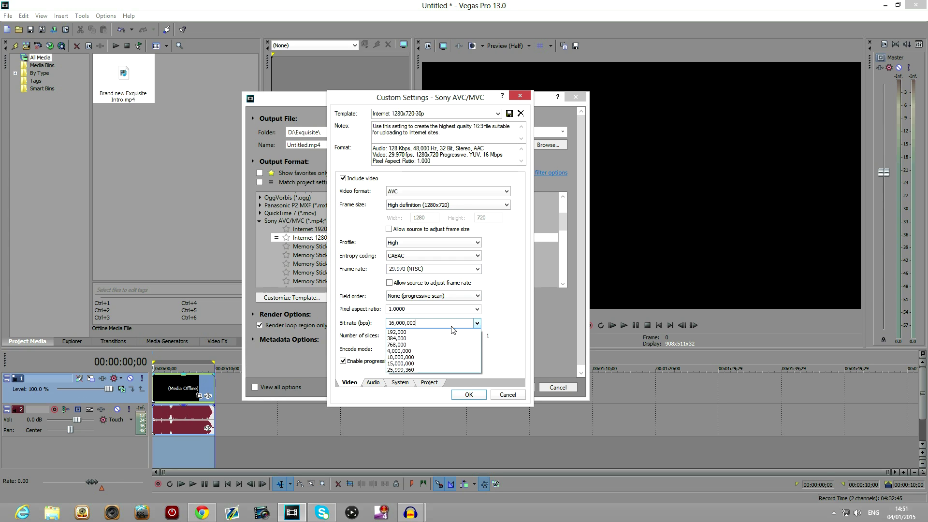
left_click(409, 370)
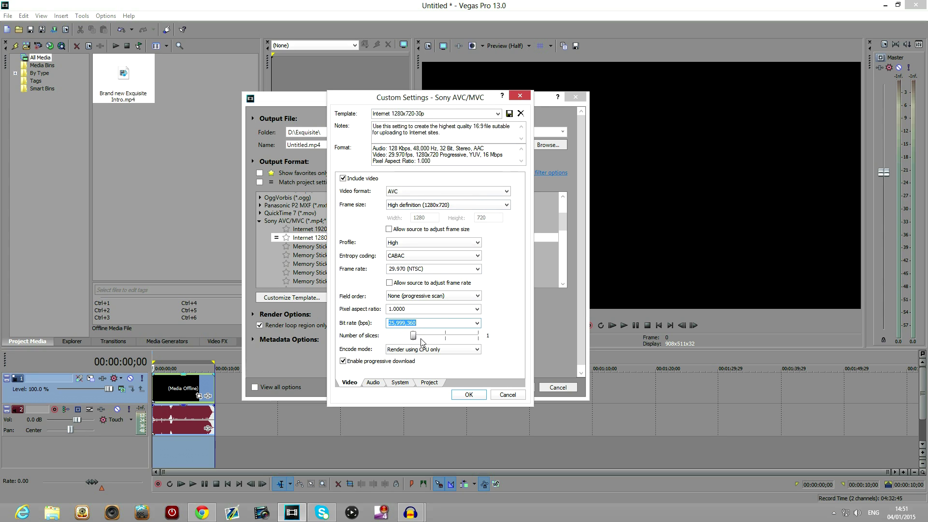
Step: Set the video bit rate to 15,000,000 bps
left_click(478, 323)
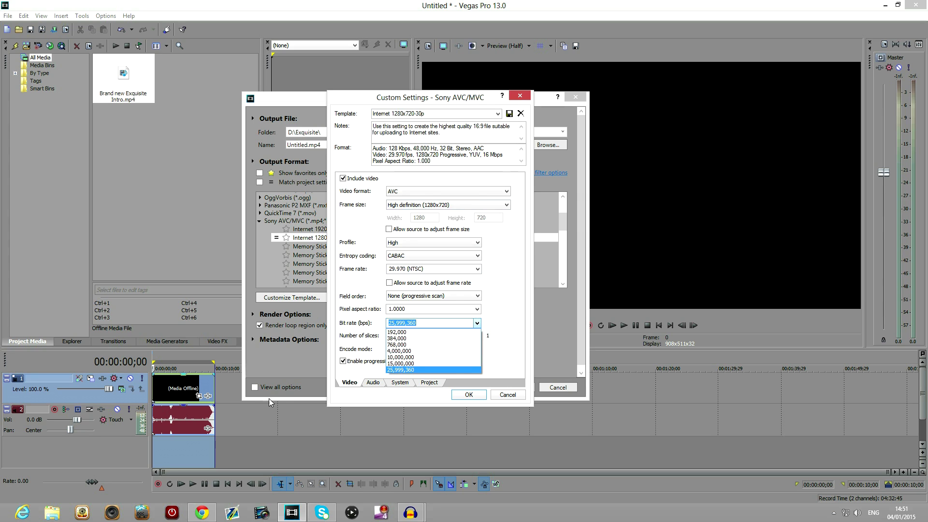
left_click(401, 363)
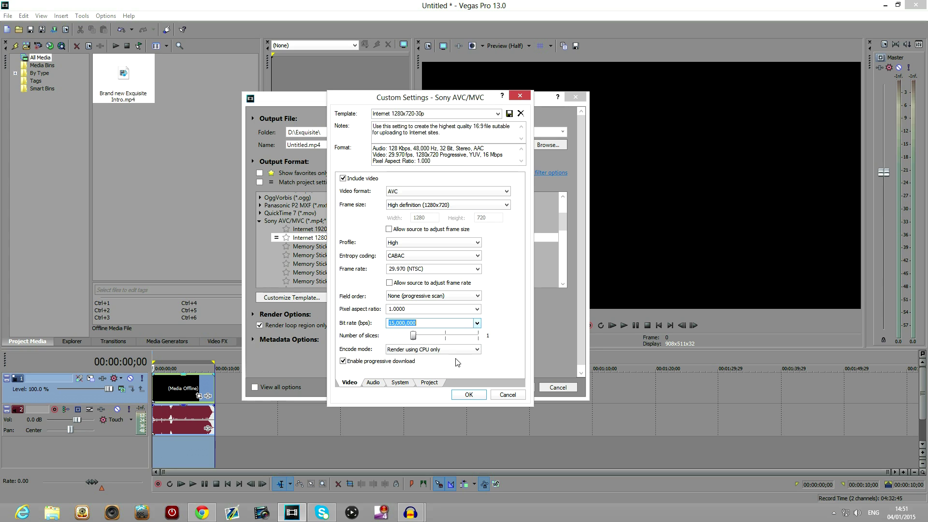
left_click(476, 324)
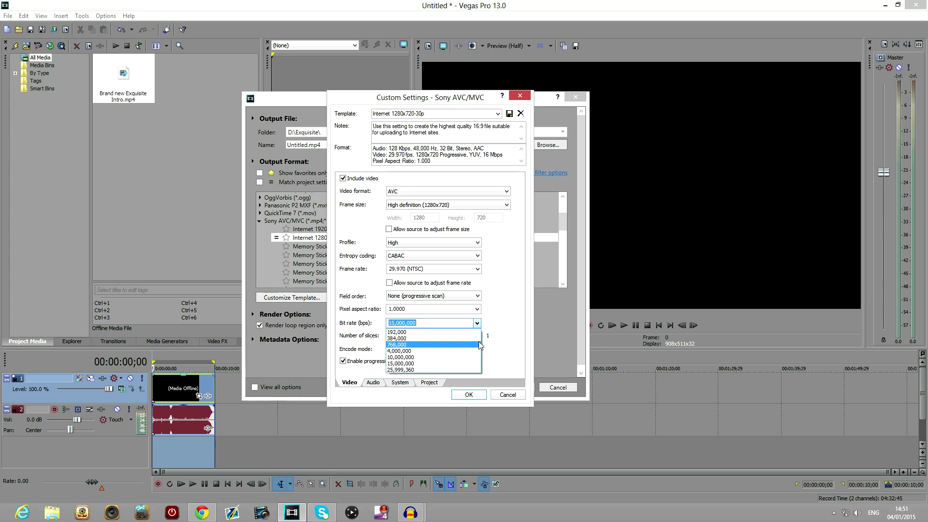
left_click(507, 341)
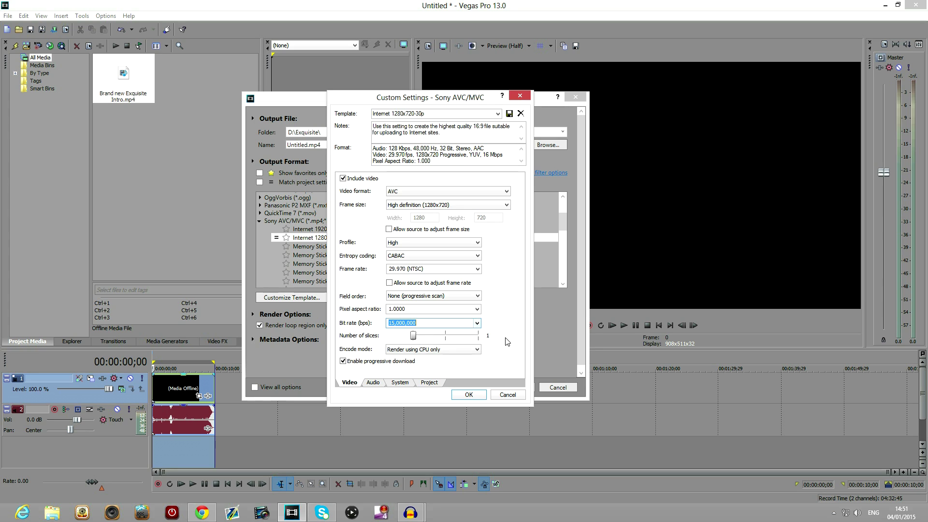
Step: Set the encode mode to Render using GPU if available and review the audio bit rate choices without choosing a different one
left_click(409, 353)
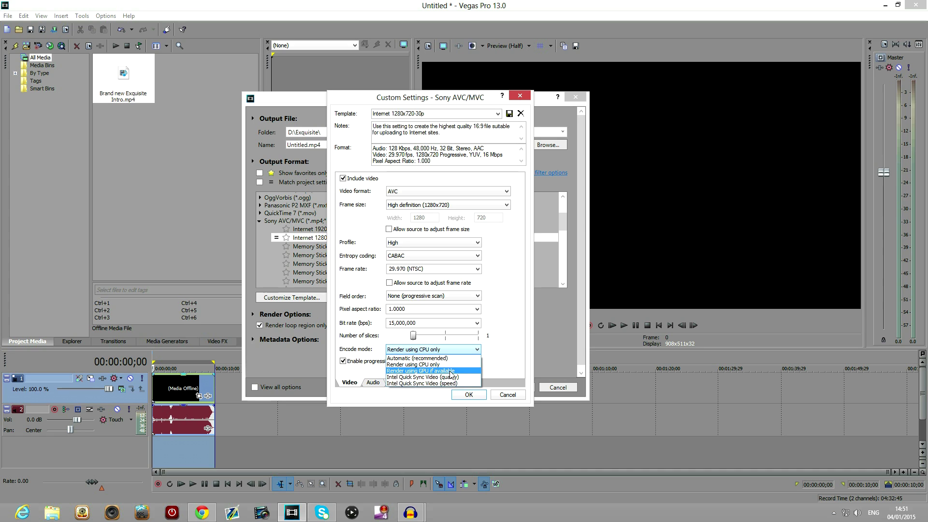
left_click(474, 375)
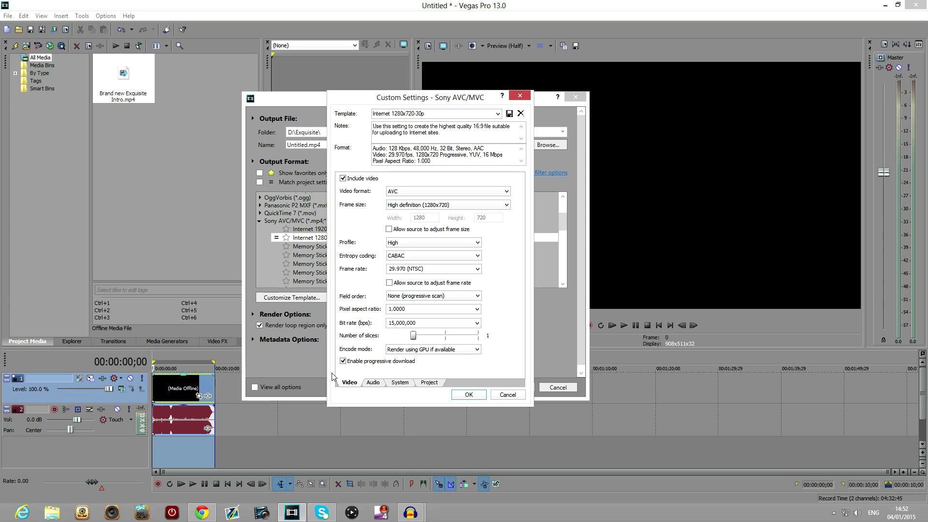
left_click(373, 382)
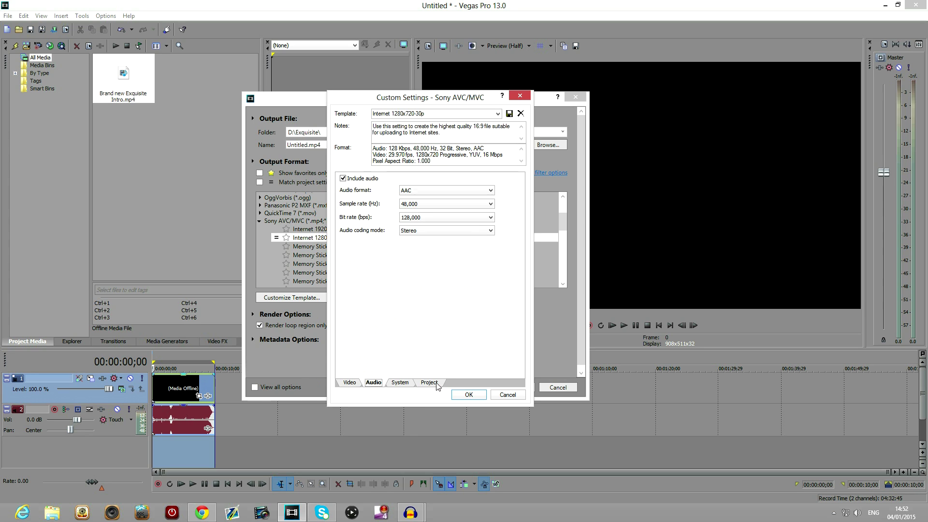
left_click(490, 217)
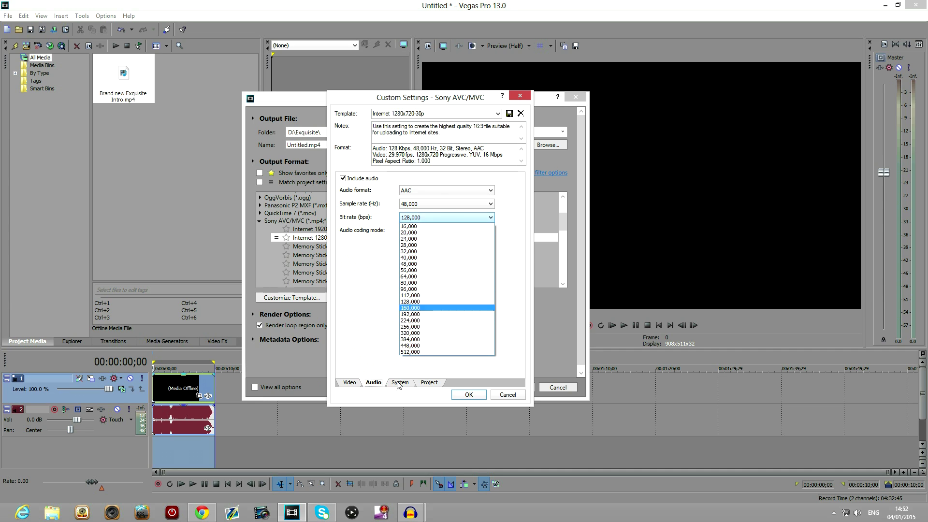
left_click(377, 310)
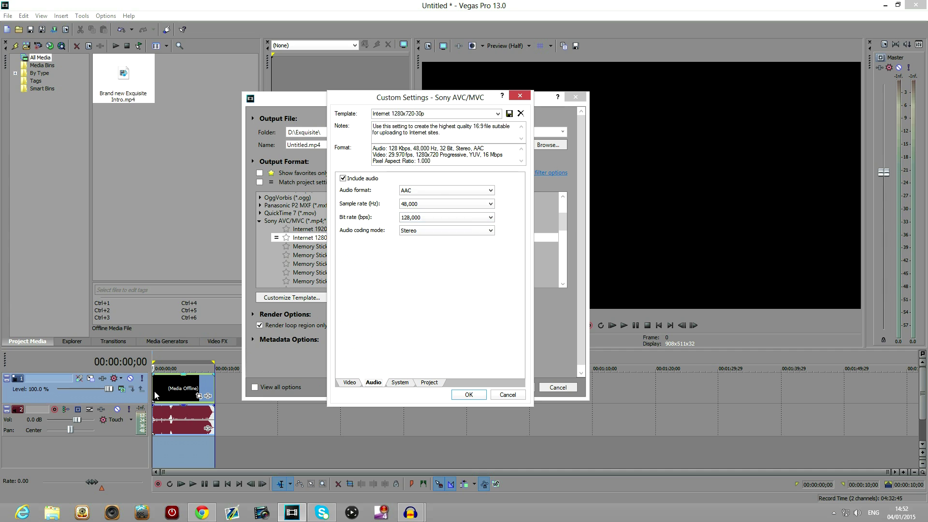
left_click(442, 218)
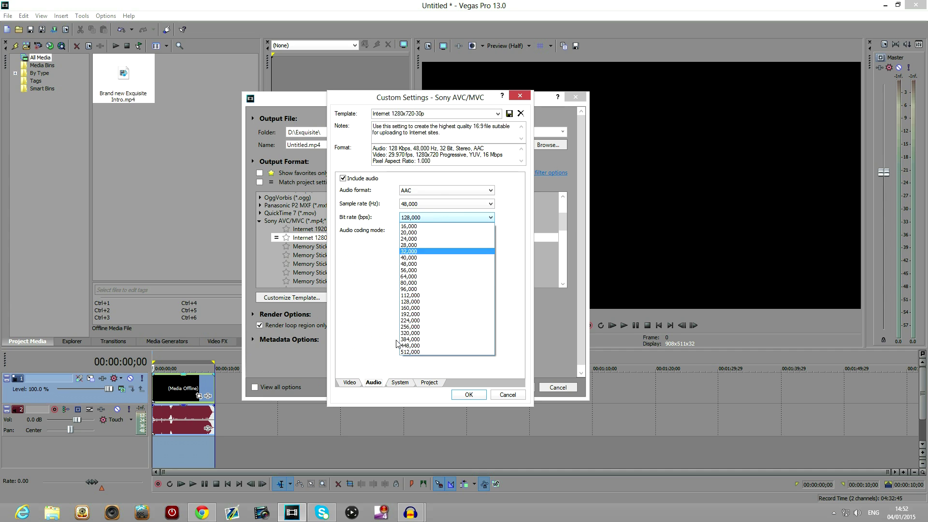
left_click(364, 274)
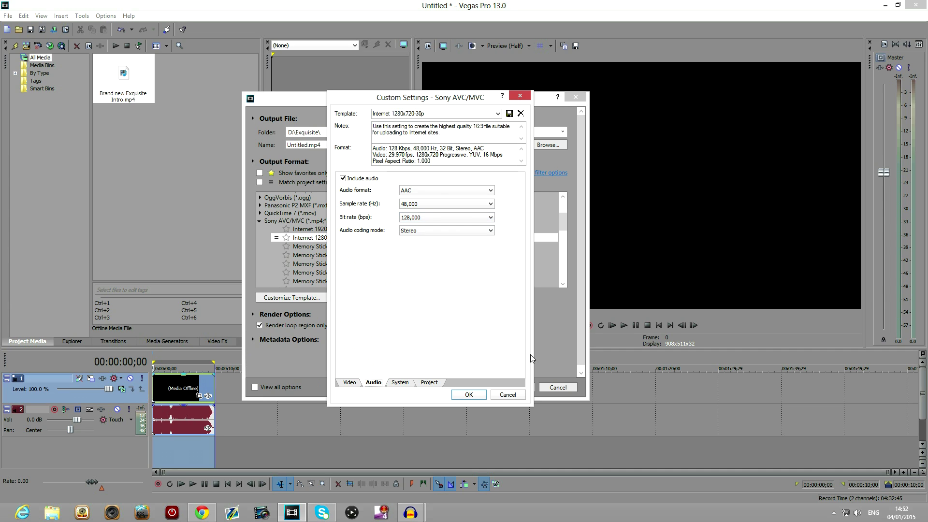
Step: Set the template's video rendering quality to Best and accept the custom Sony AVC/MVC settings
left_click(400, 382)
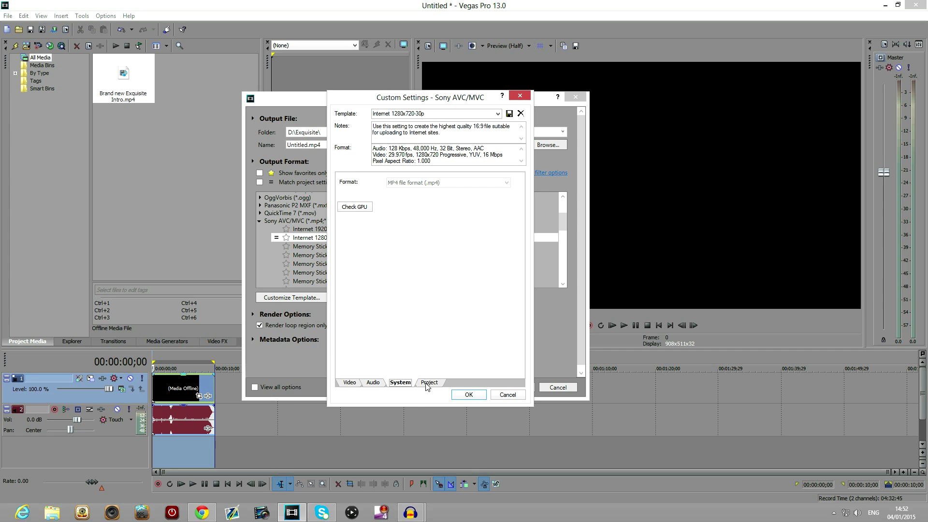
left_click(428, 383)
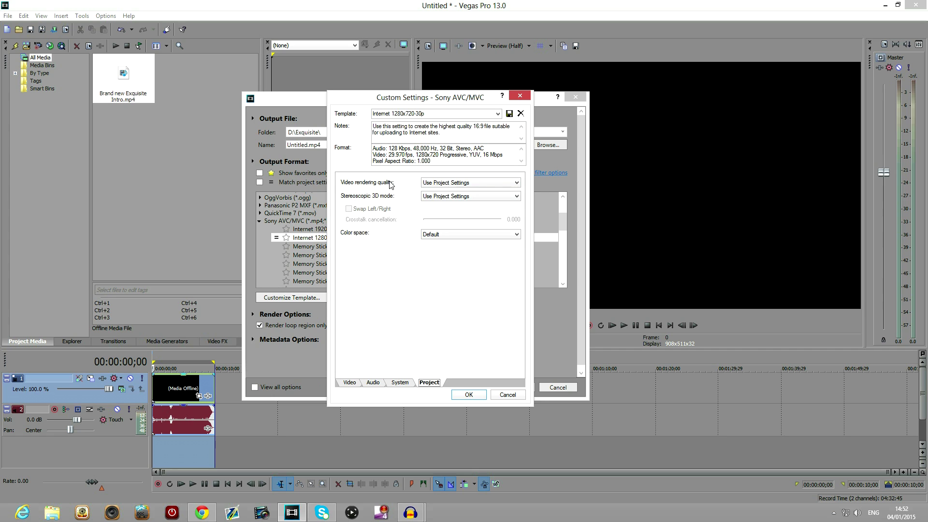
left_click(430, 183)
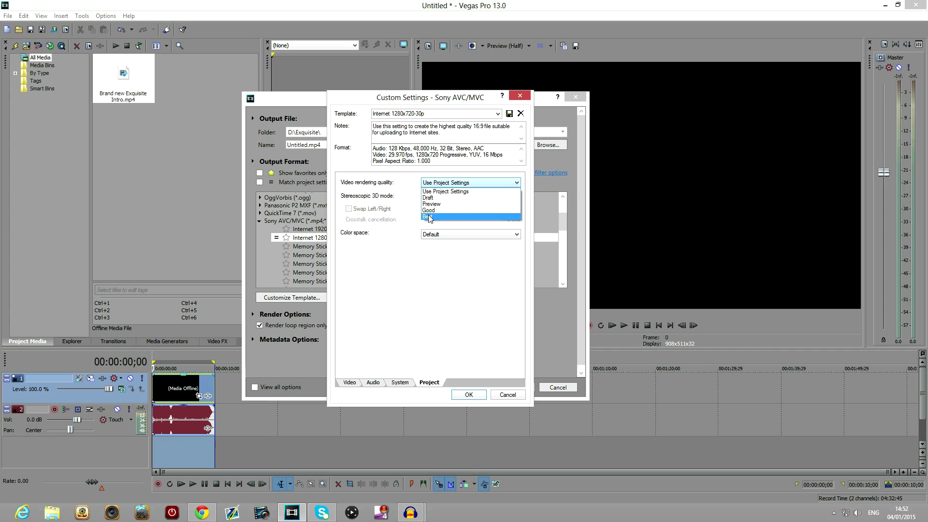
left_click(430, 214)
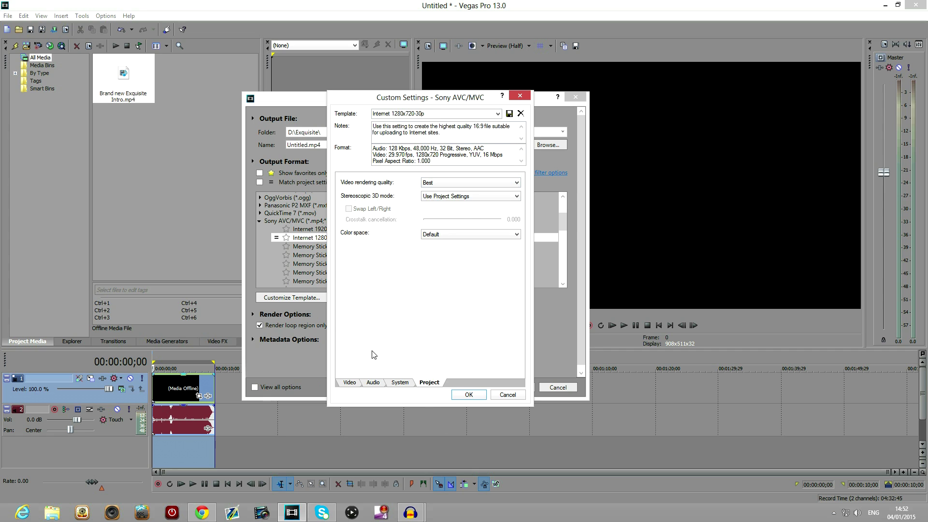
left_click(351, 381)
left_click_drag(431, 115, 372, 115)
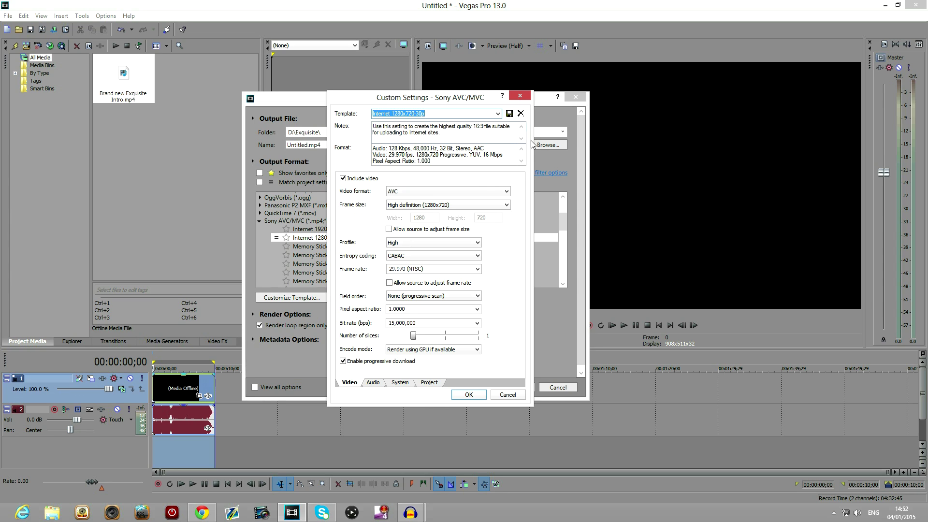
left_click(469, 394)
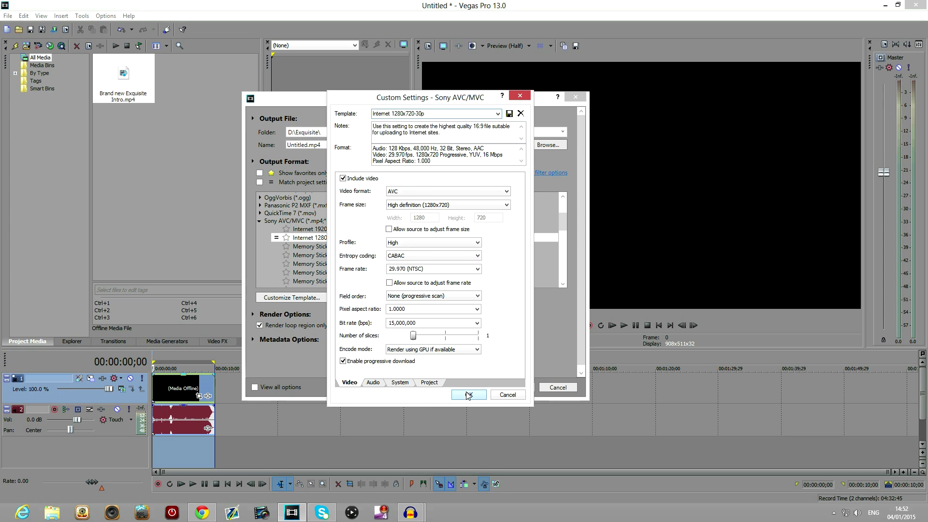
Step: Try marking the customized Internet 1280x720-30p template as a favorite and filtering the format list to favorites only
left_click(286, 229)
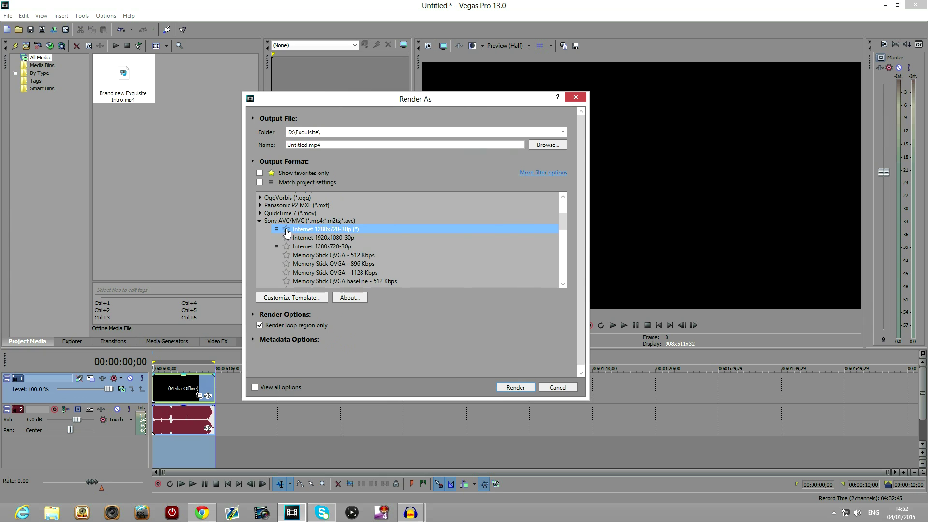
left_click(260, 173)
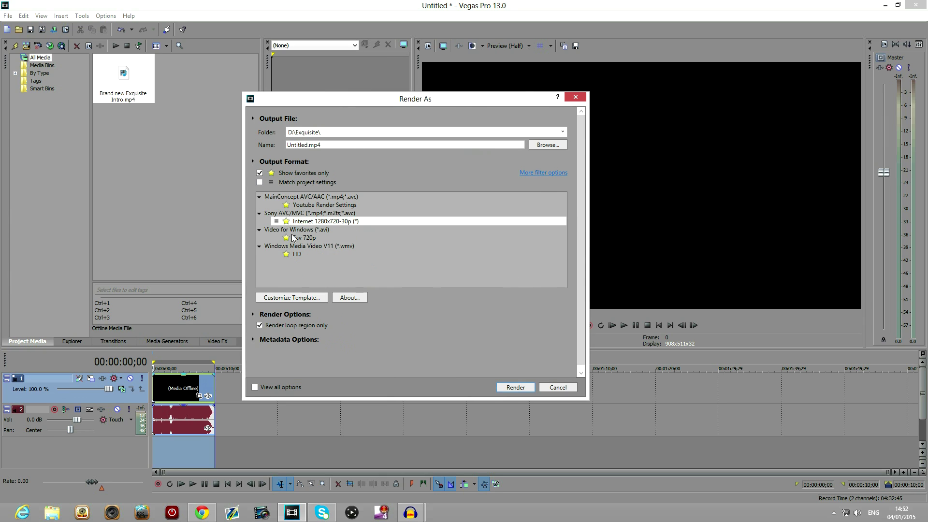
left_click(260, 173)
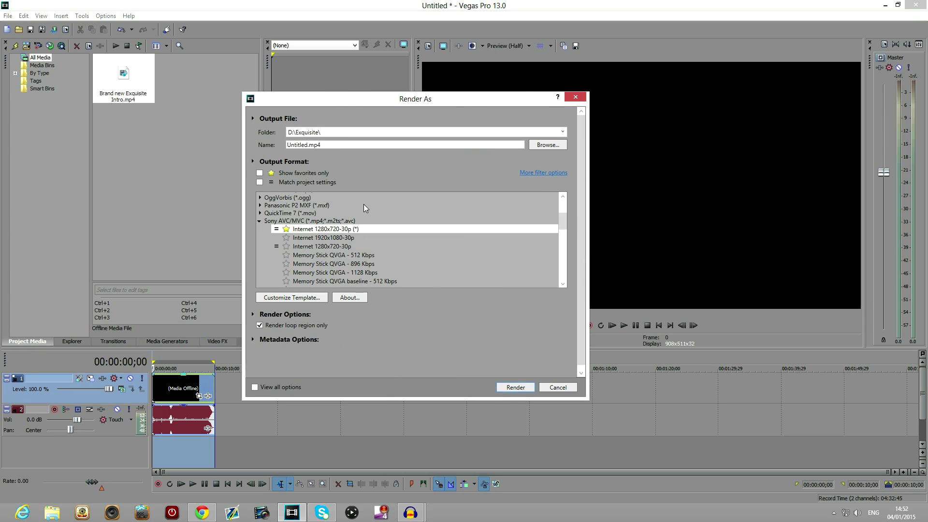
left_click(292, 230)
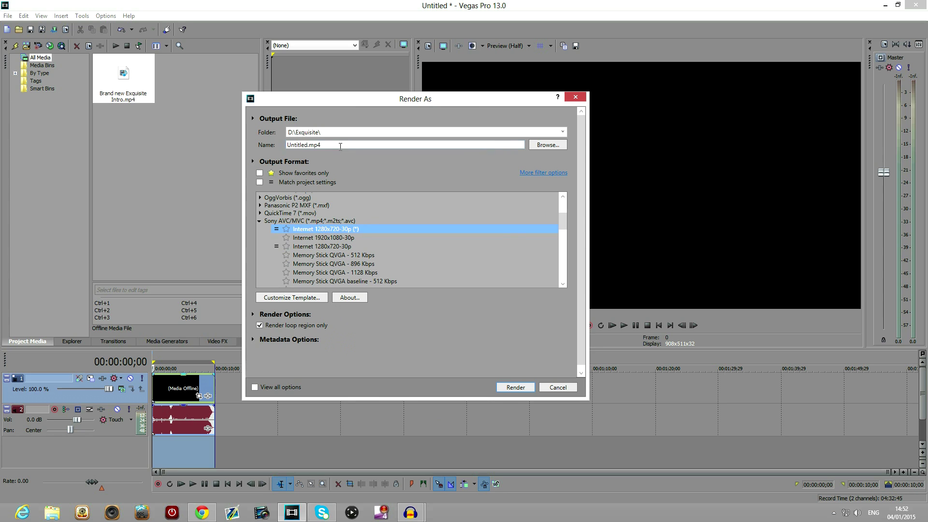
Step: Render the clip as Untitled.mp4 with the customized Internet 1280x720-30p template, overwriting the existing file
double_click(296, 146)
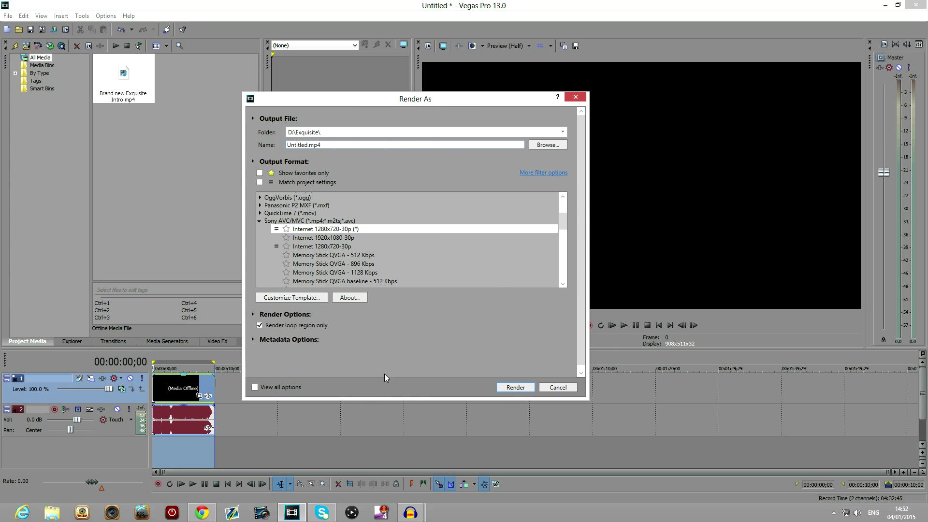
left_click(511, 388)
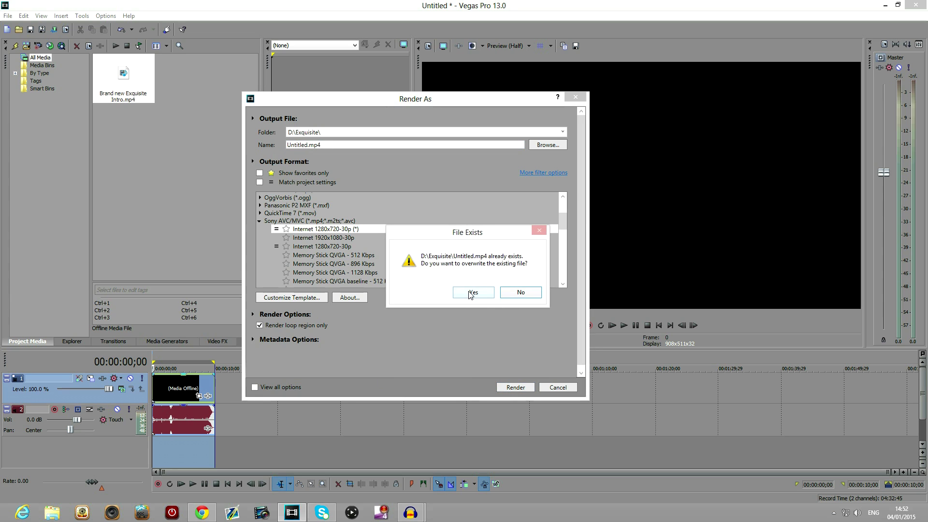
left_click(471, 293)
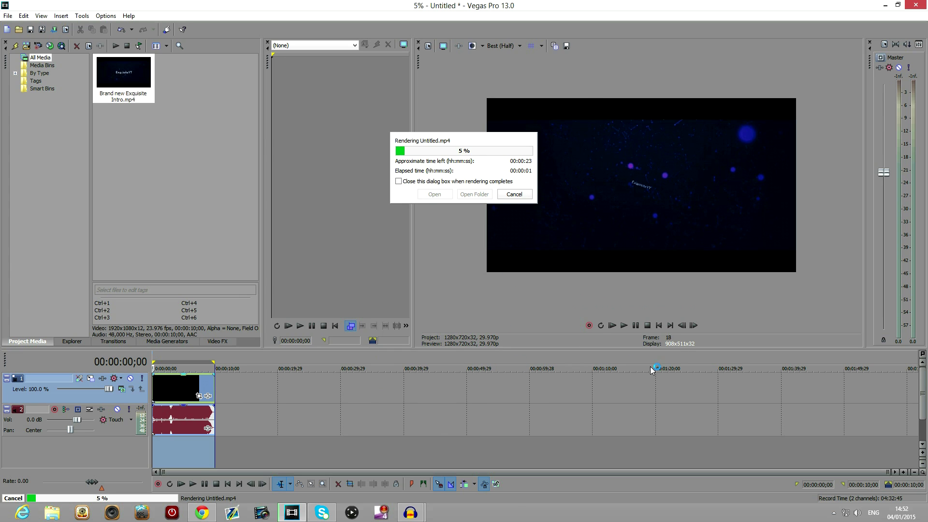